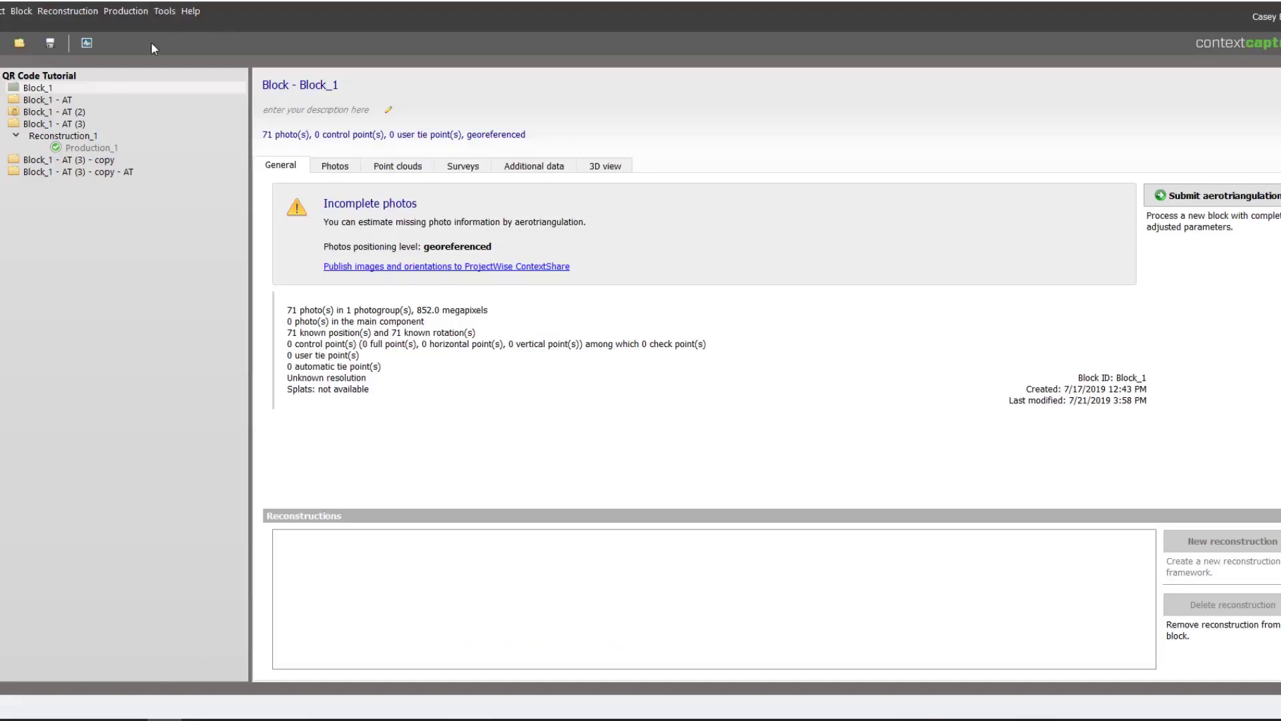
# Step: Open the ContextCapture target creator and set the target type to Compact Target (AprilTags library)
pyautogui.click(169, 13)
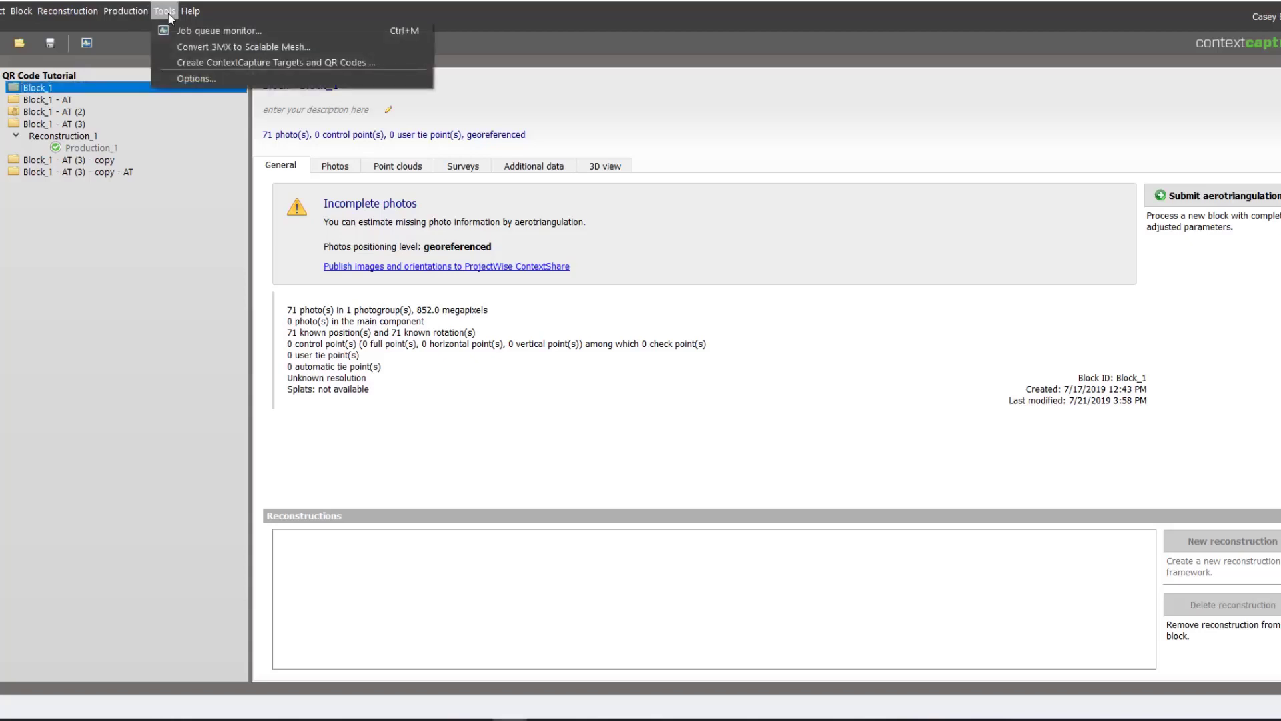
pyautogui.click(172, 62)
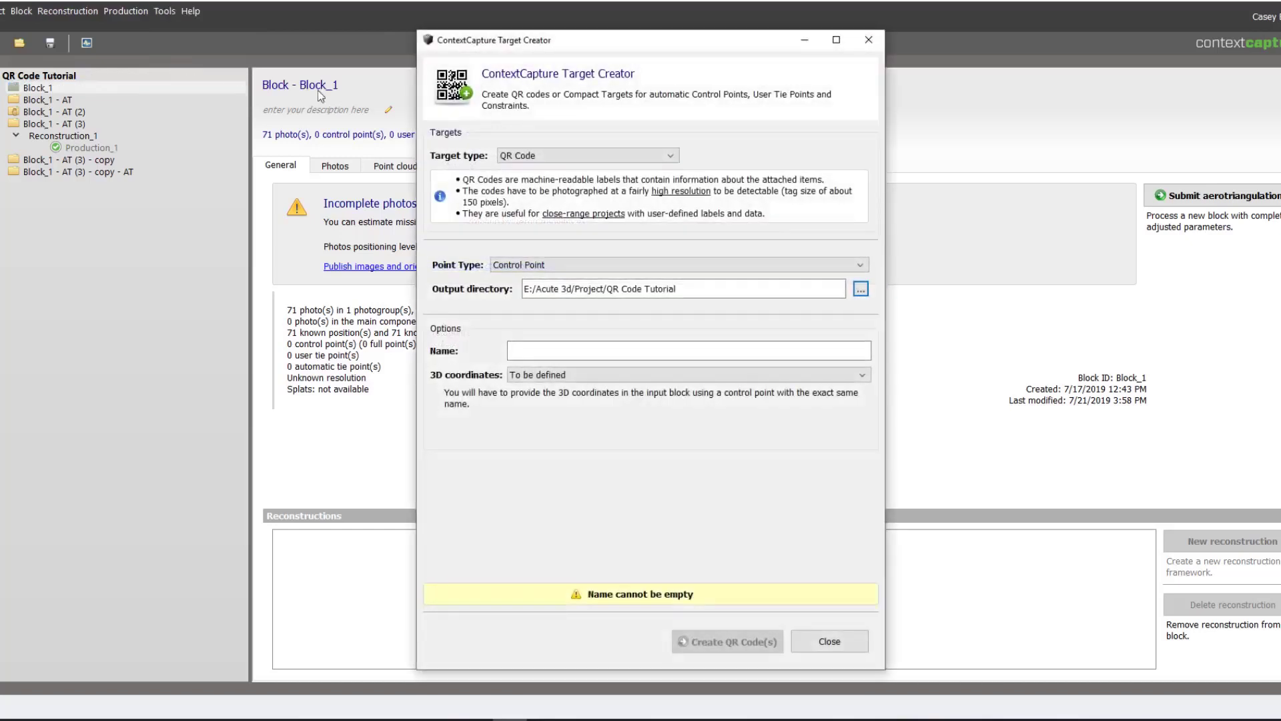
pyautogui.click(556, 158)
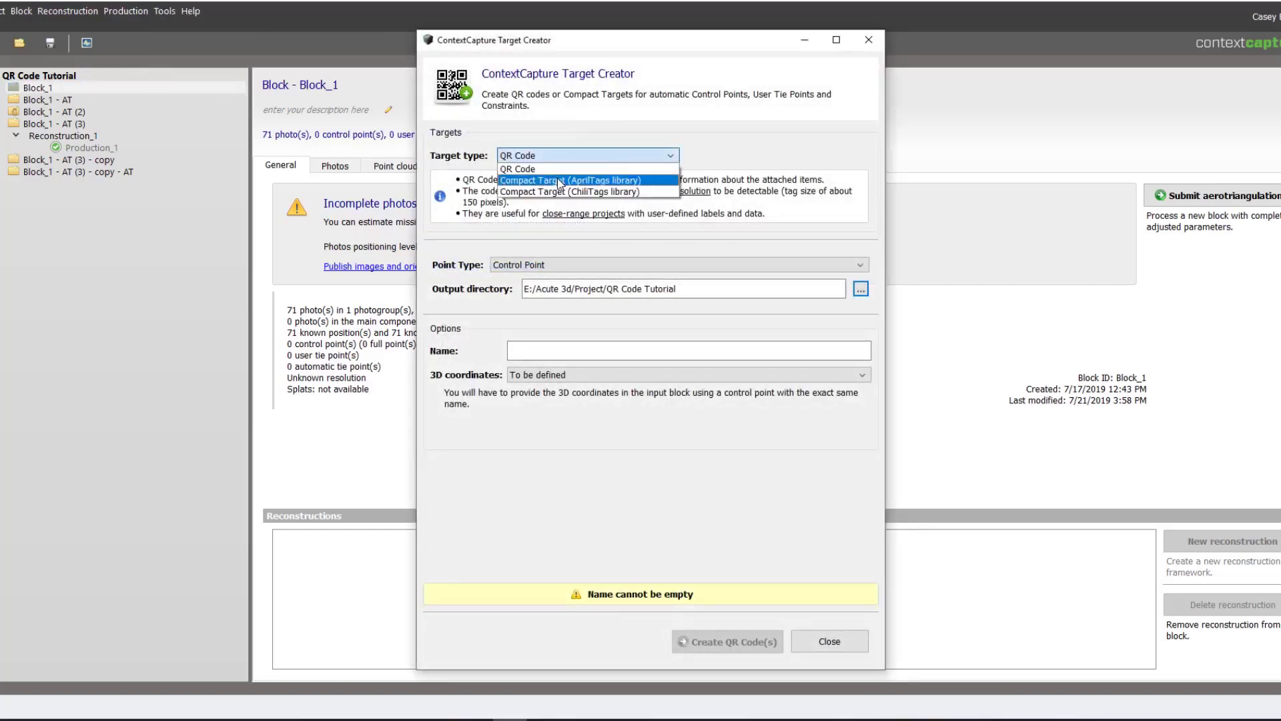
pyautogui.click(558, 180)
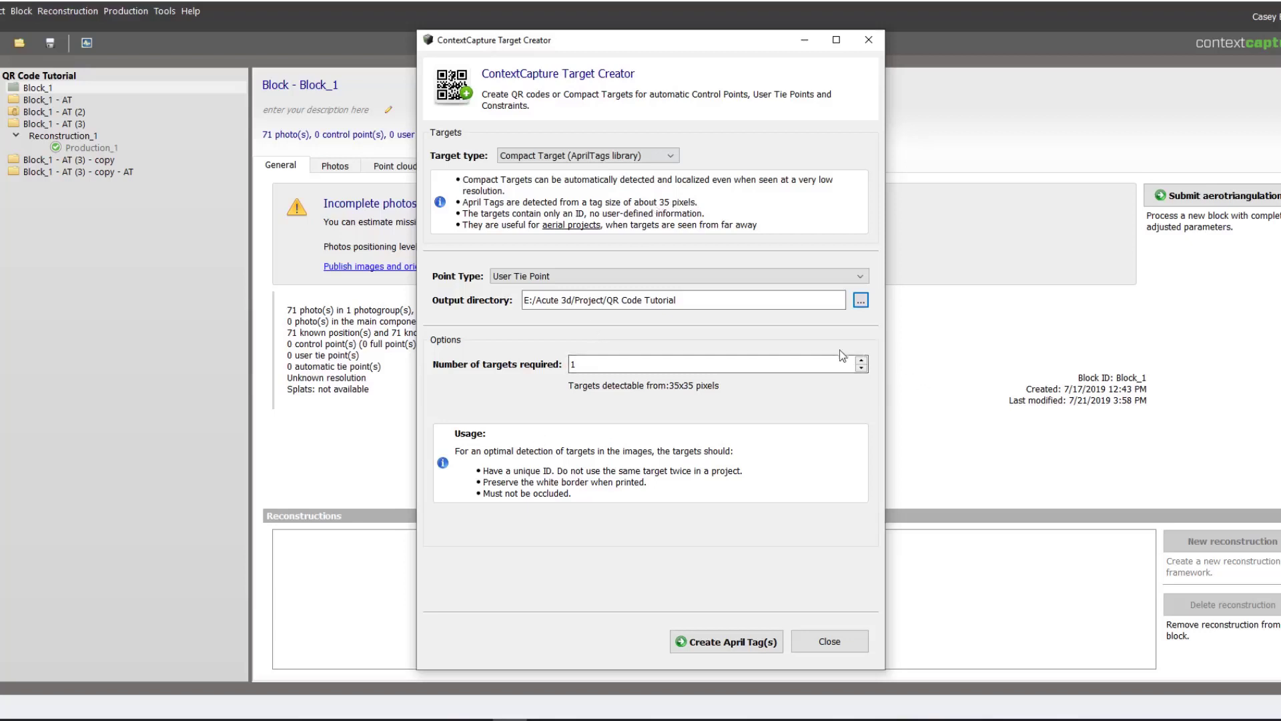
# Step: Create 3 April tags as user tie points, open their output folder, and close the target creator
pyautogui.click(862, 360)
pyautogui.write('3')
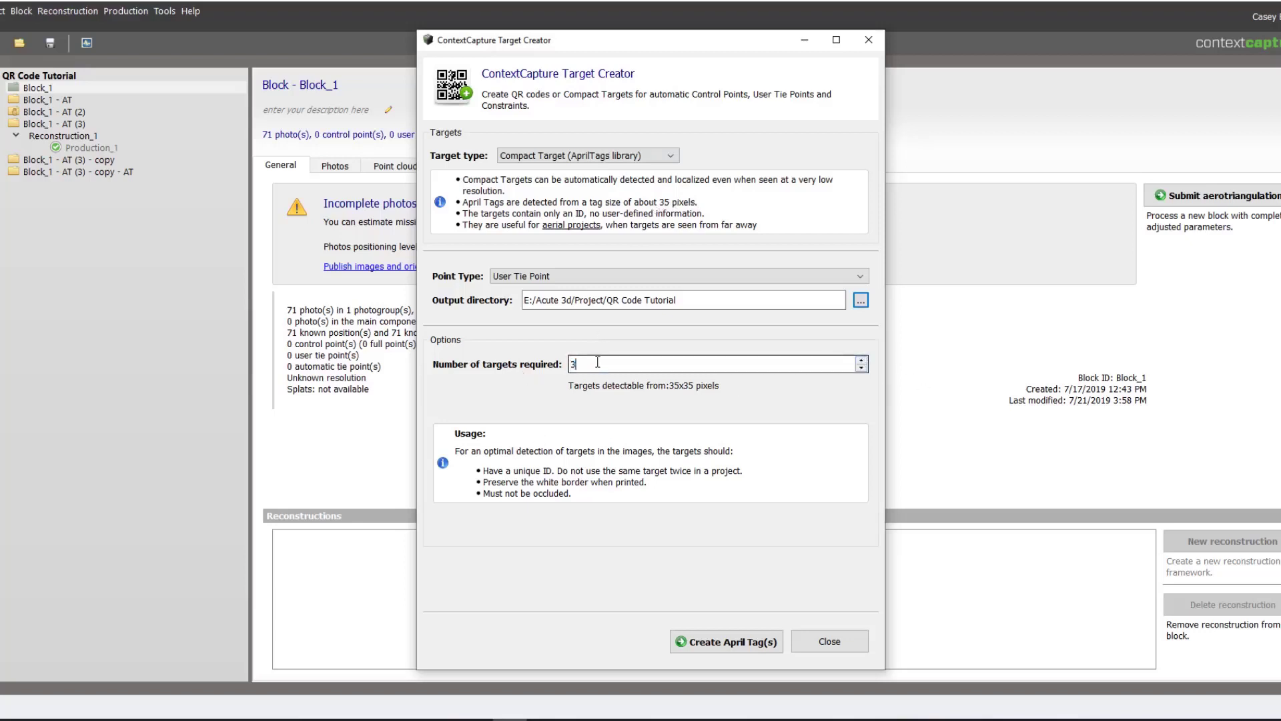
pyautogui.click(708, 650)
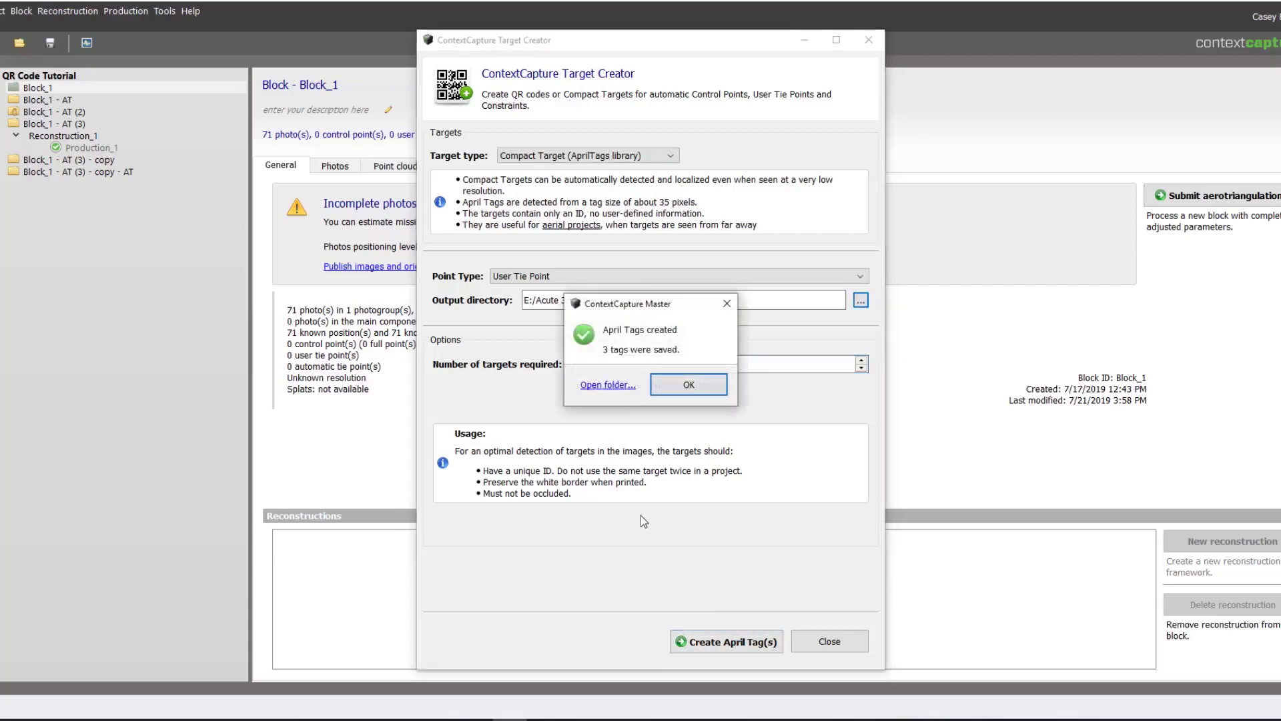
pyautogui.click(598, 387)
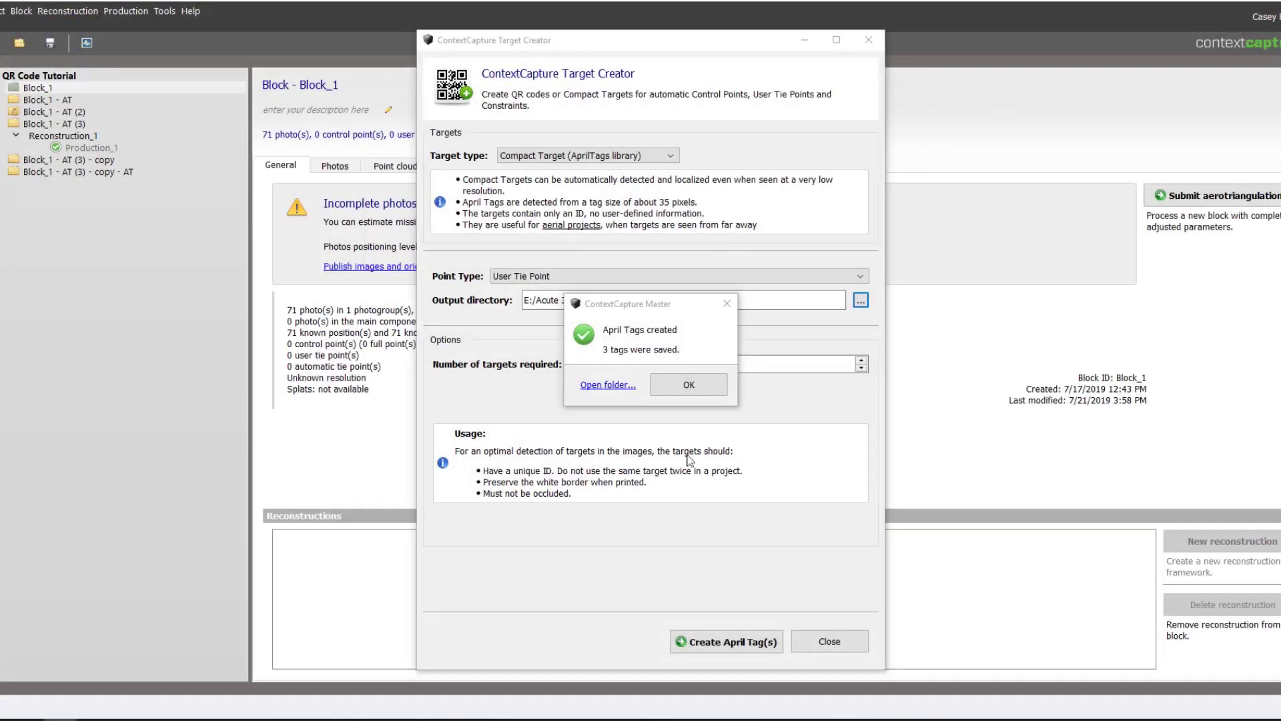
pyautogui.click(692, 379)
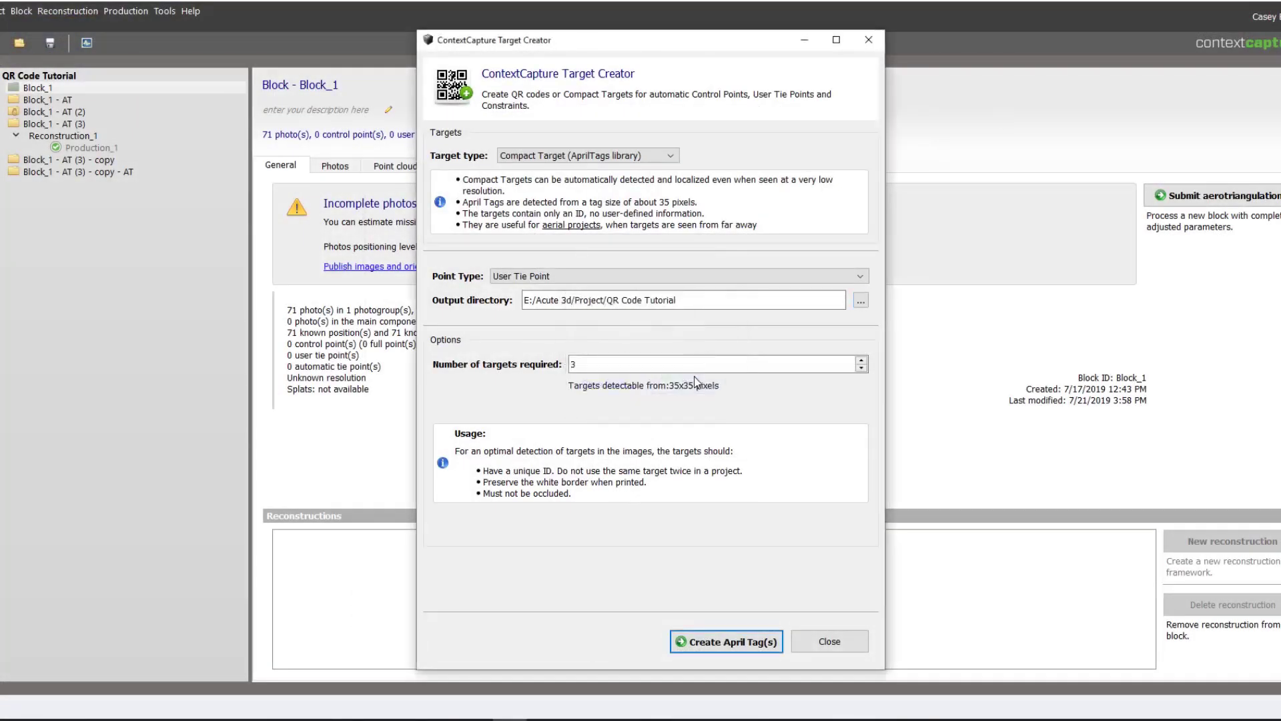
pyautogui.click(868, 41)
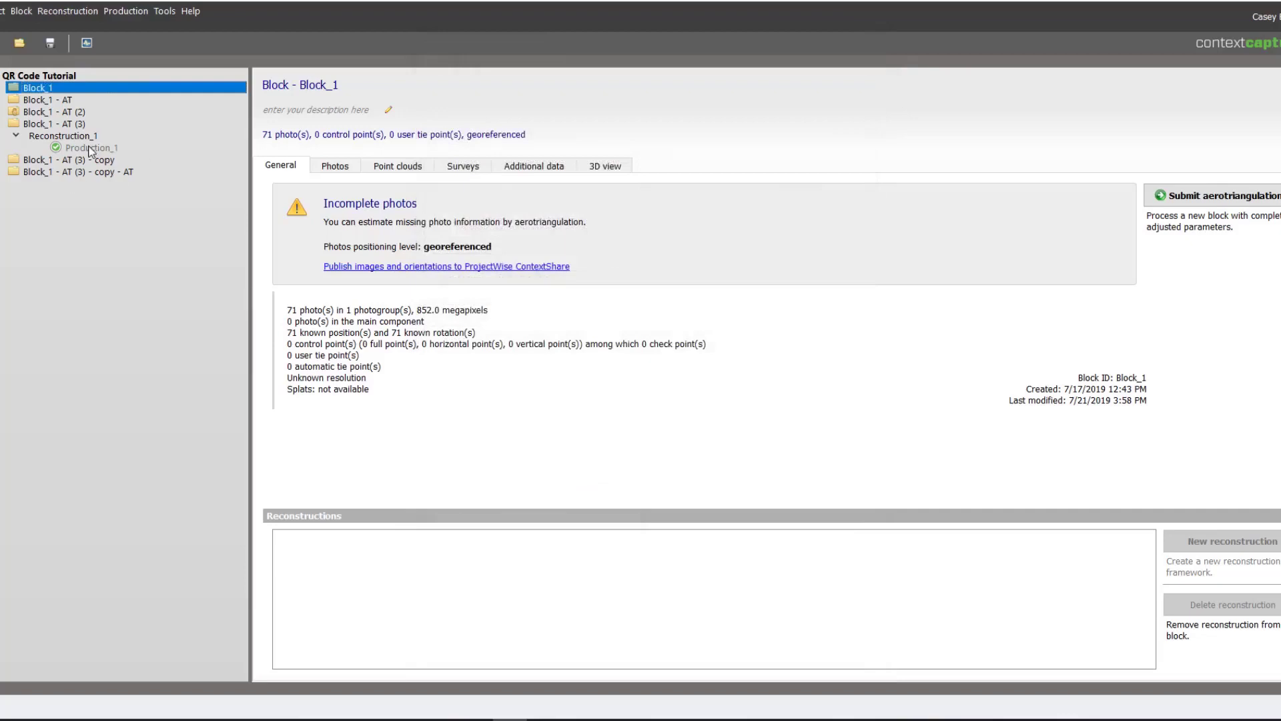
# Step: Examine the shed model of Production_1 in 3D from several angles, including the targets on the ground around it
pyautogui.click(90, 147)
pyautogui.click(403, 165)
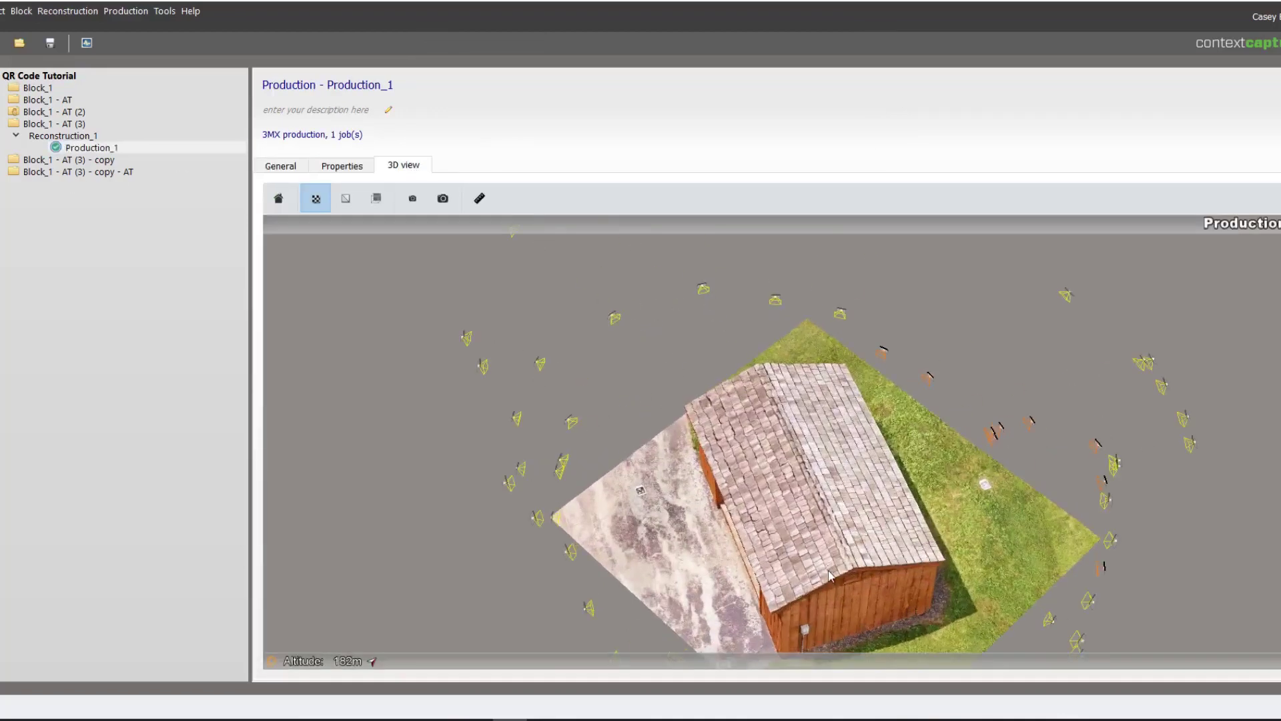
pyautogui.moveTo(831, 575); pyautogui.dragTo(802, 435)
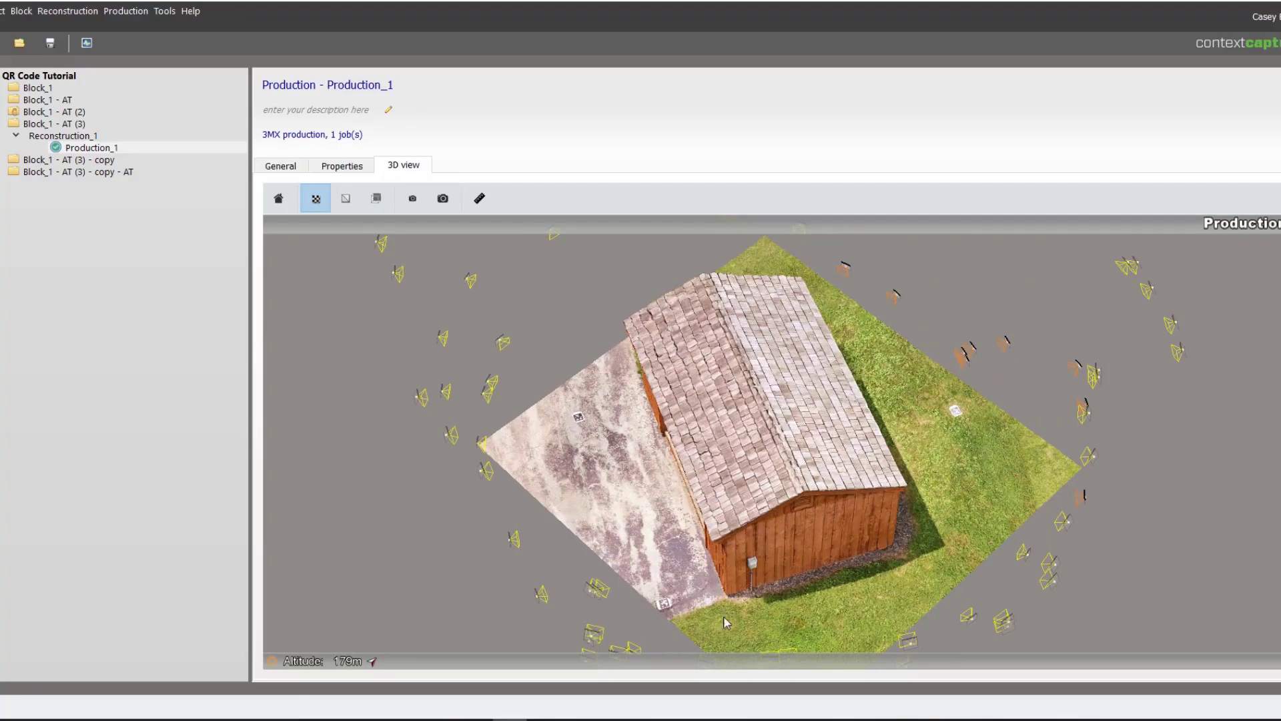
pyautogui.moveTo(951, 421); pyautogui.dragTo(904, 460)
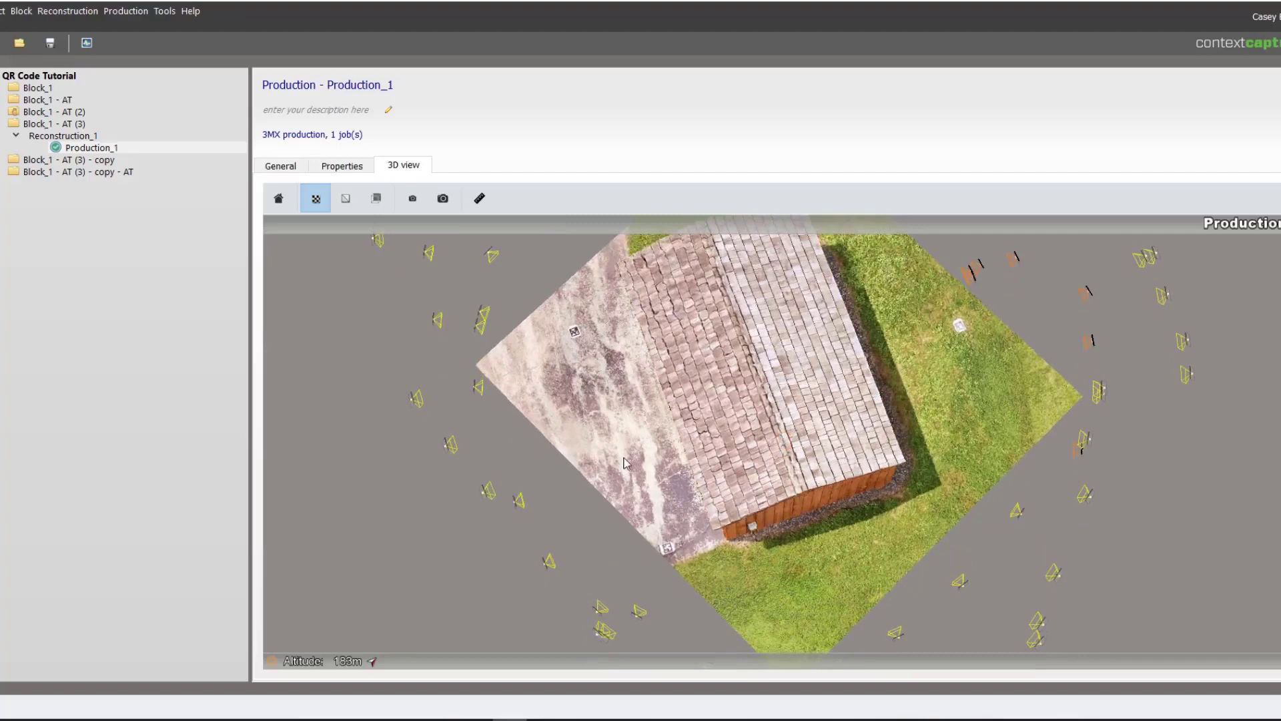
pyautogui.moveTo(835, 325); pyautogui.dragTo(852, 499)
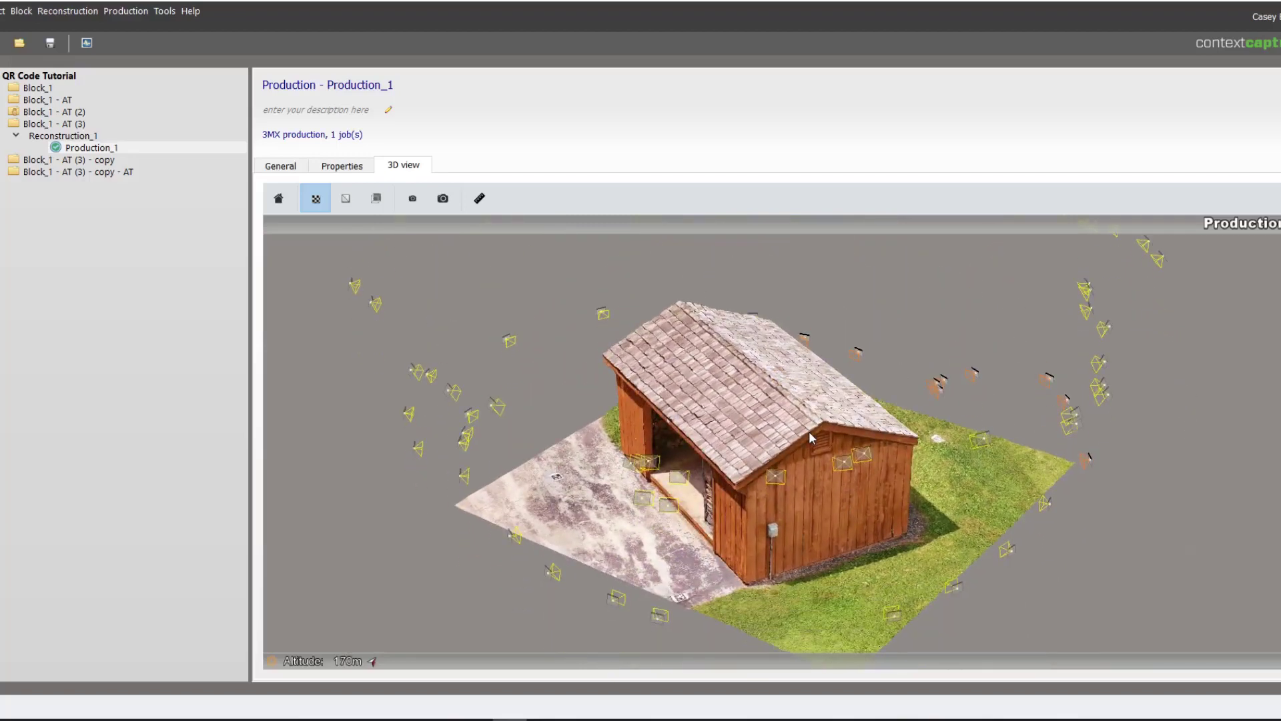
pyautogui.click(289, 167)
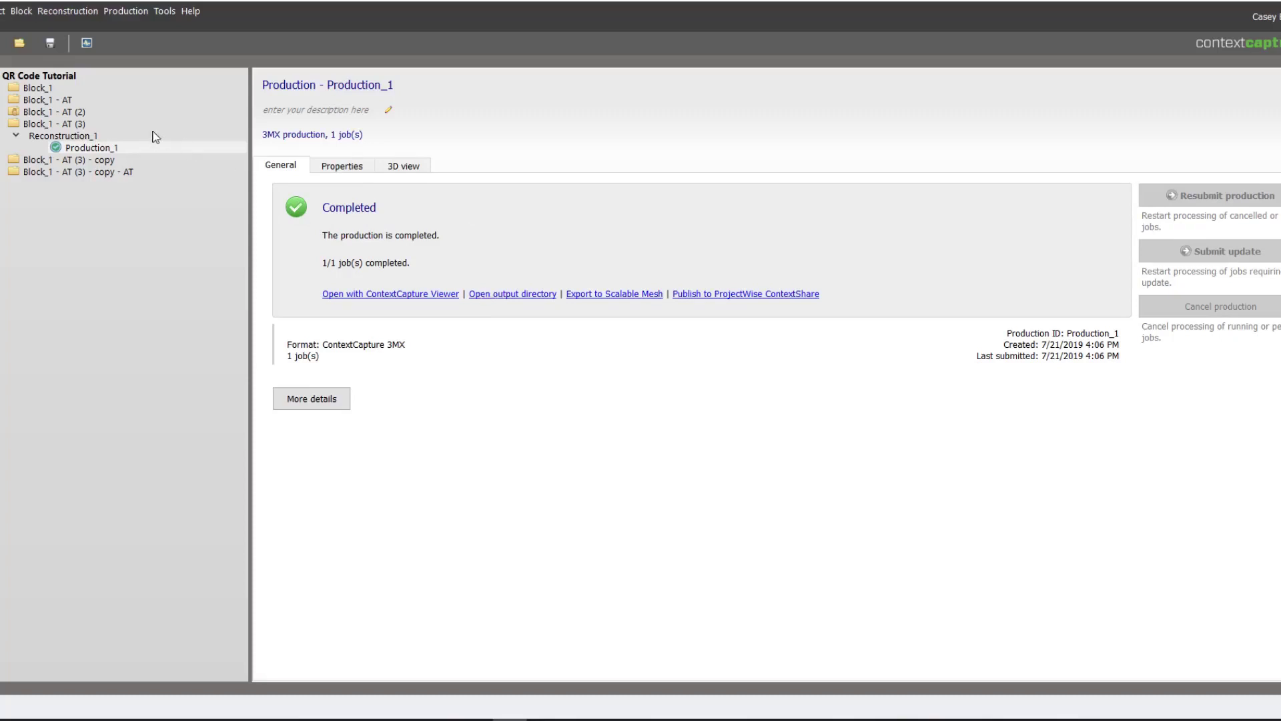
# Step: Preview the input photos of Photogroup 1 in Block_1 one after another
pyautogui.click(47, 91)
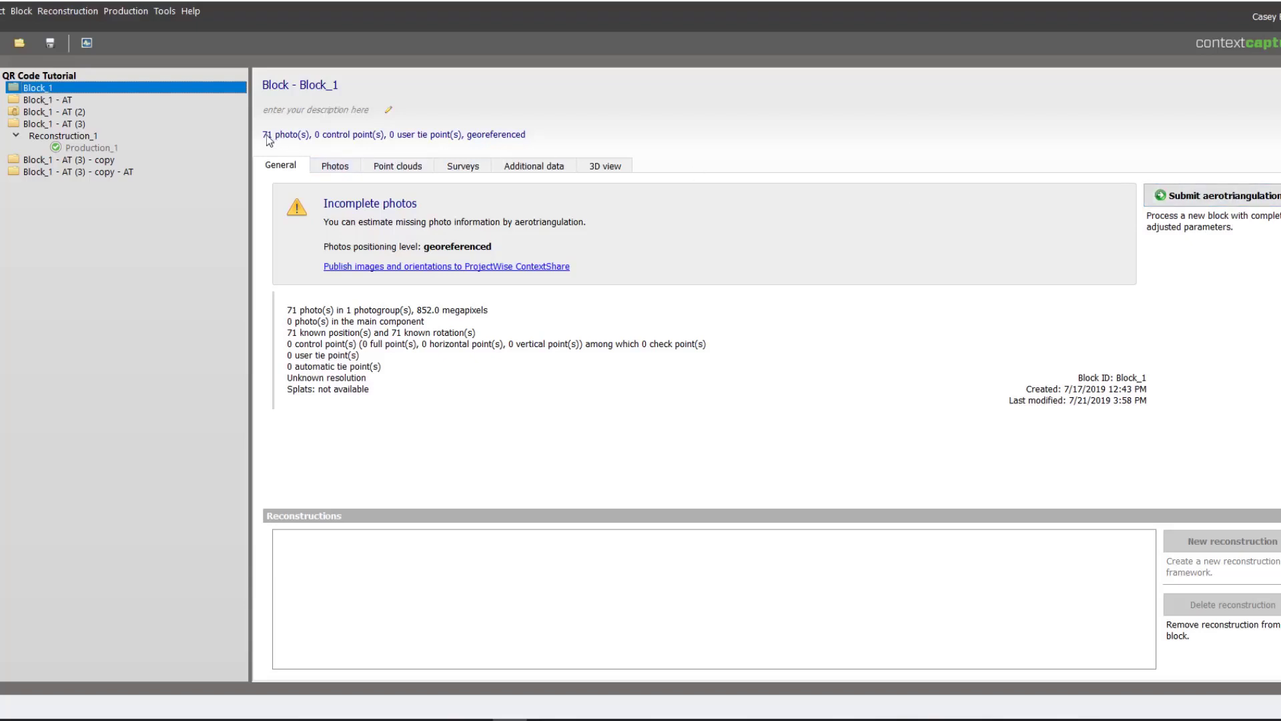
pyautogui.click(340, 167)
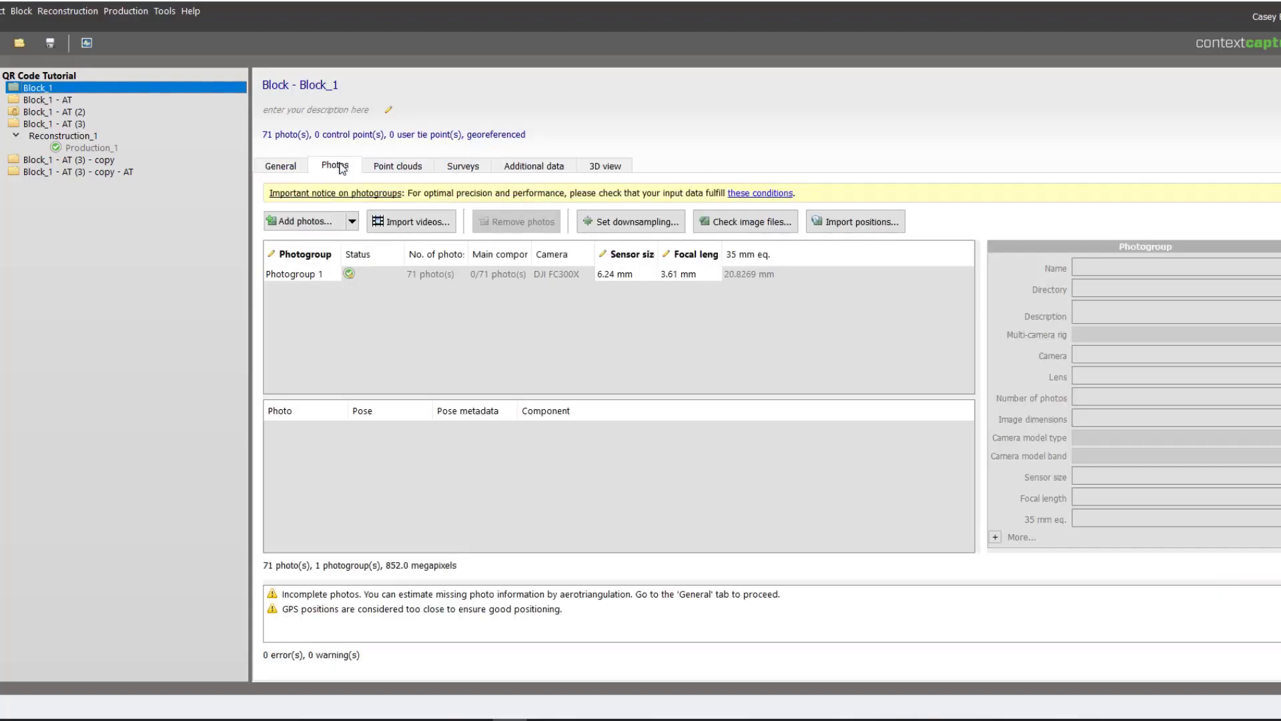
pyautogui.click(424, 277)
pyautogui.click(394, 431)
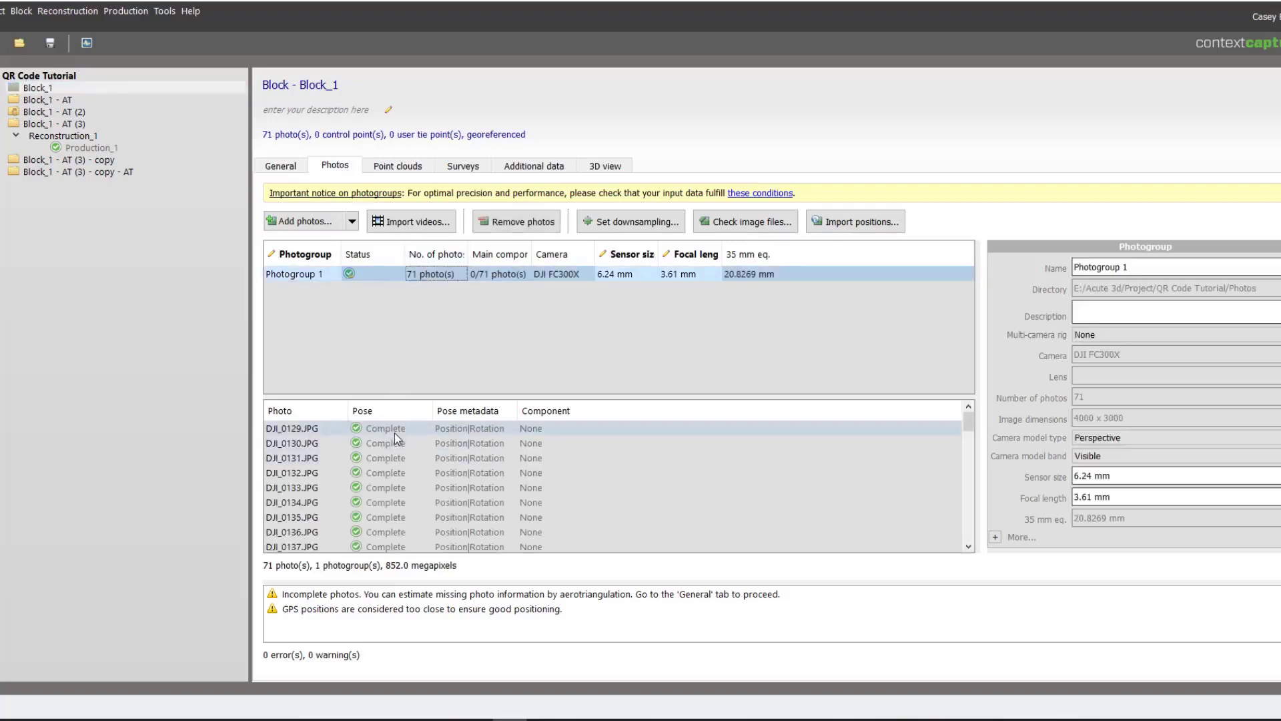
pyautogui.press('Down')
pyautogui.press('Down')
pyautogui.press('Down')
pyautogui.press('Down')
pyautogui.press('Down')
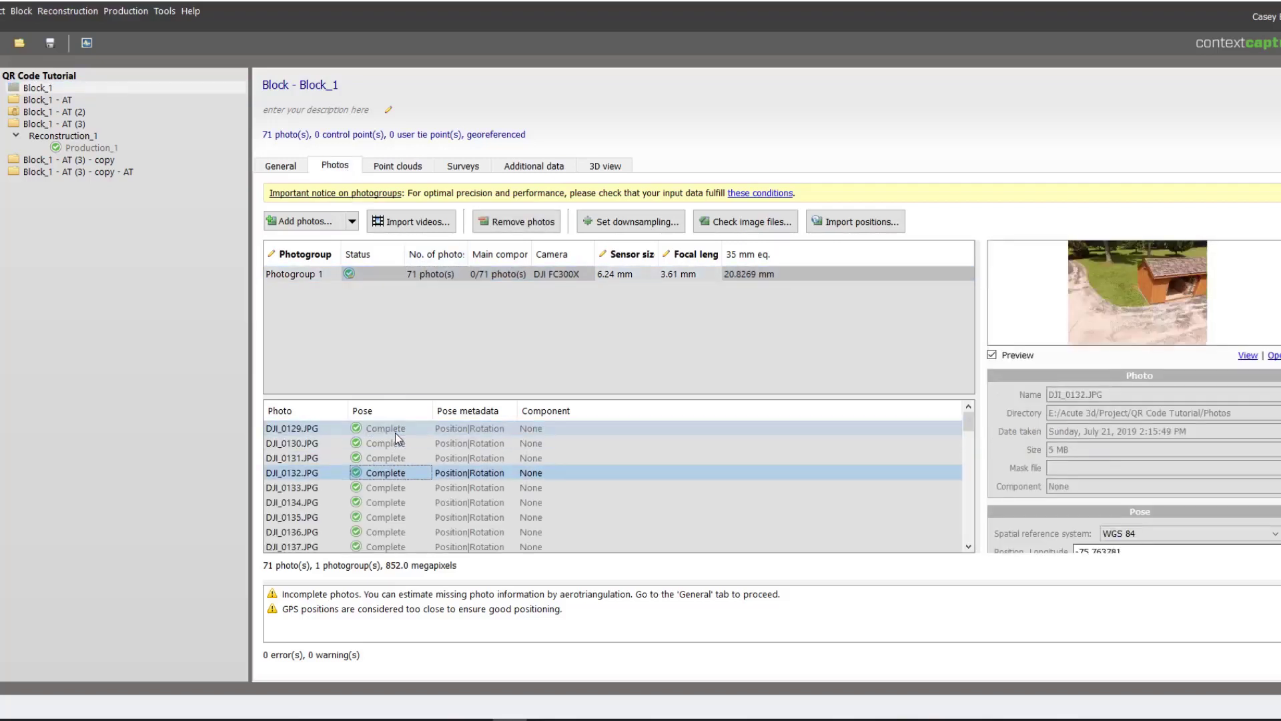
pyautogui.press('Down')
pyautogui.press('Down')
pyautogui.press('Down')
pyautogui.press('Down')
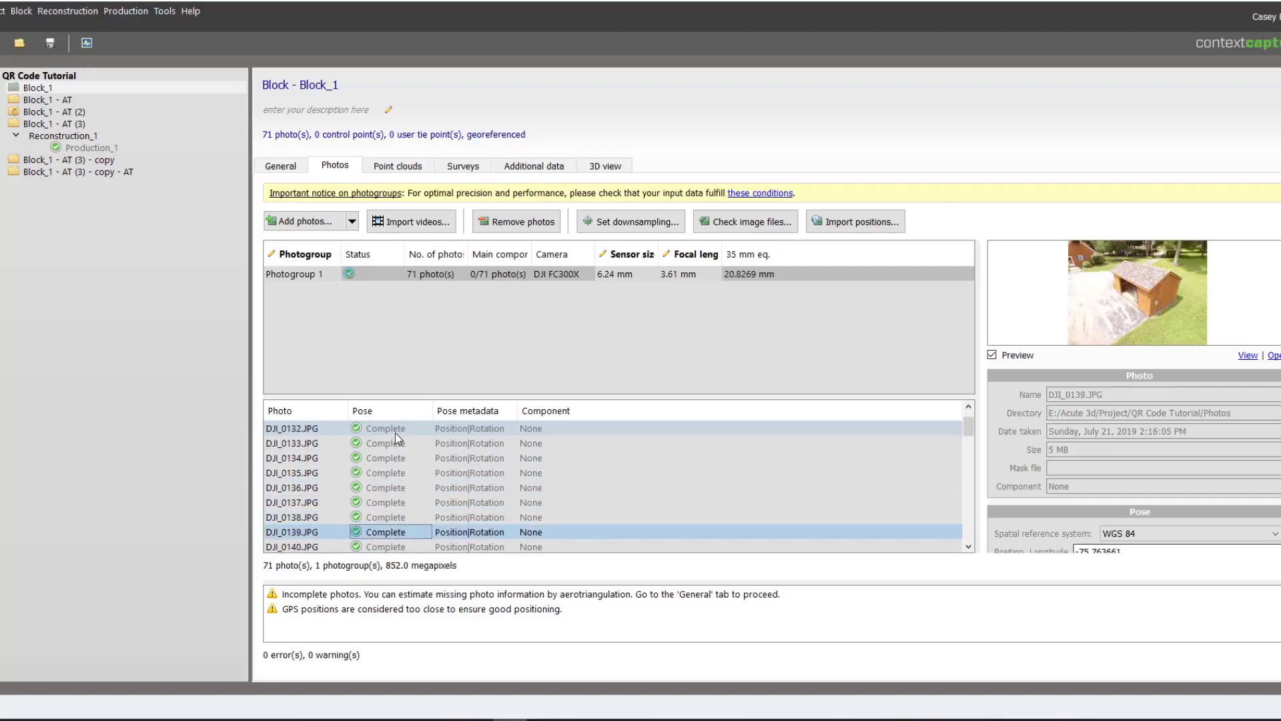
# Step: Submit an aerotriangulation of Block_1 using photo positioning metadata for rigid registration, with targets extraction set to April Tags
pyautogui.click(289, 168)
pyautogui.click(1154, 195)
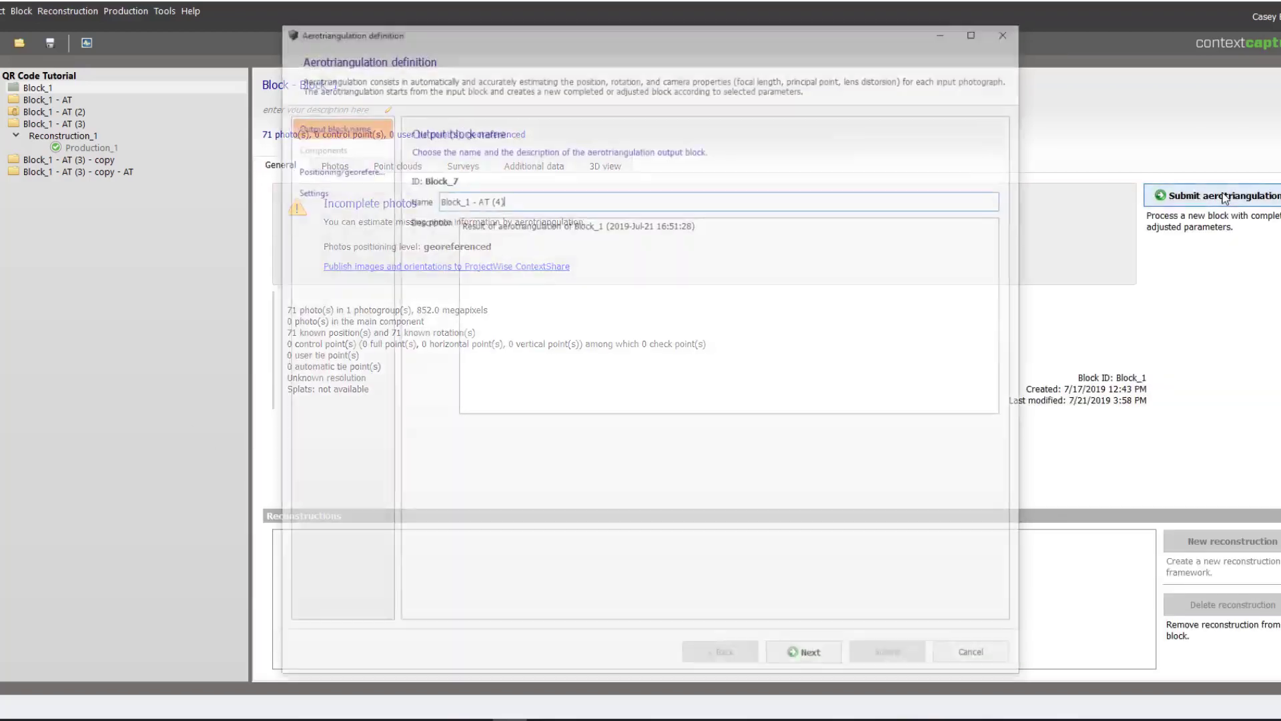
pyautogui.click(829, 664)
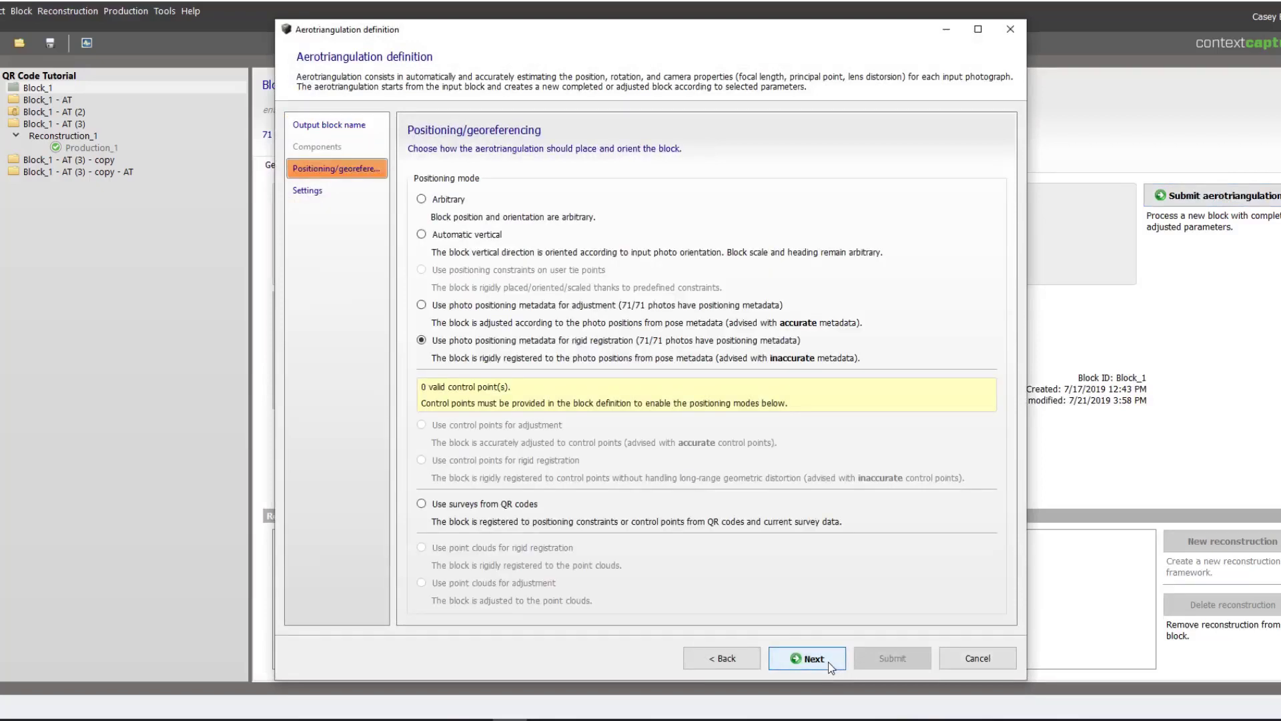
pyautogui.click(828, 663)
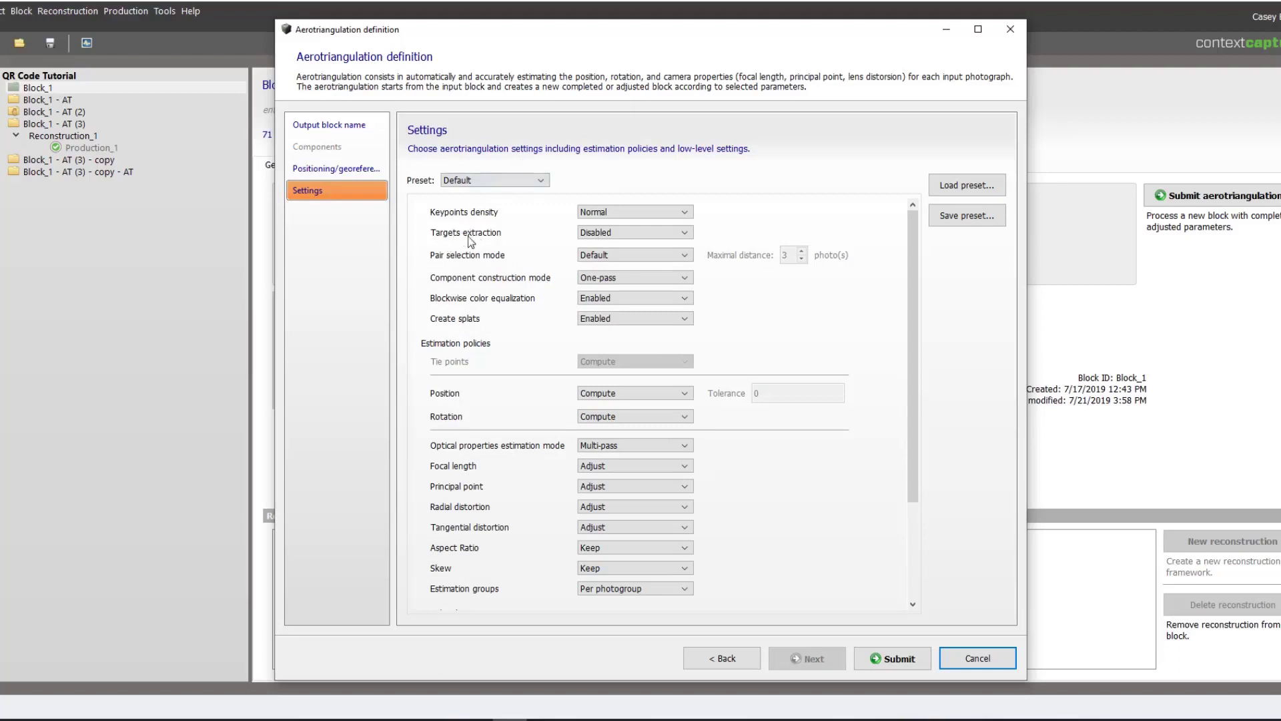
pyautogui.click(611, 232)
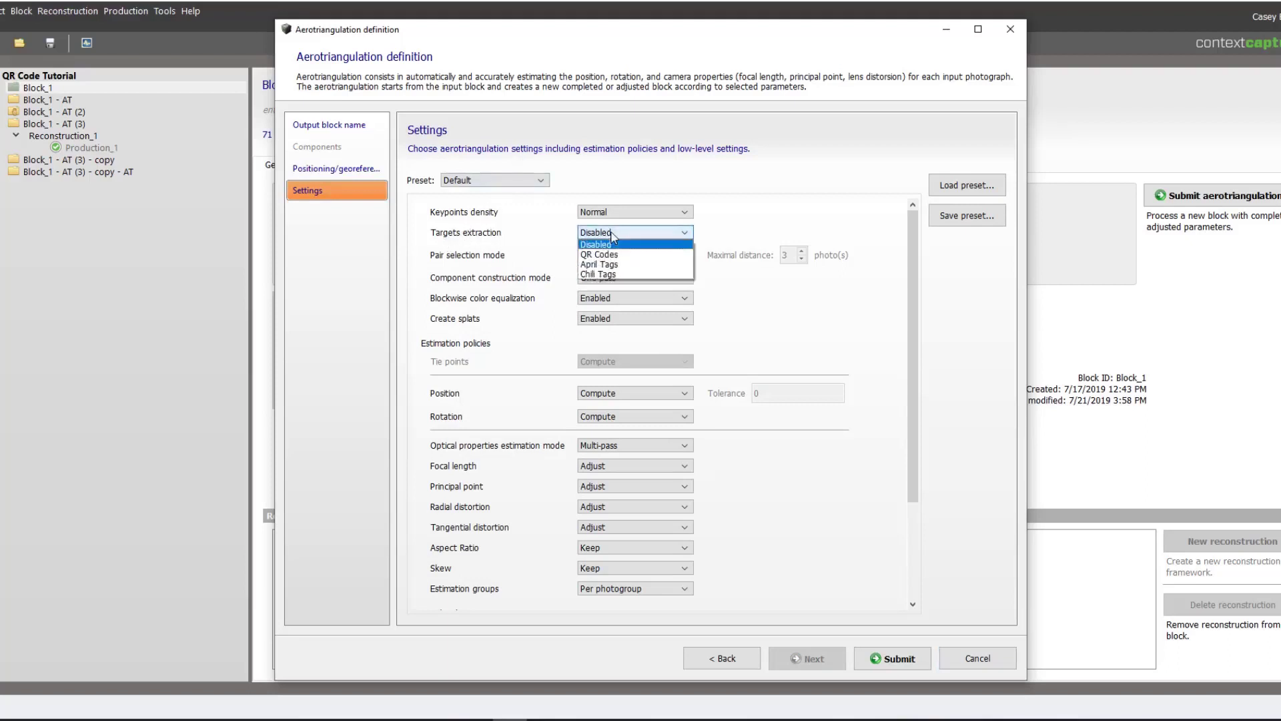
pyautogui.click(599, 264)
pyautogui.click(894, 658)
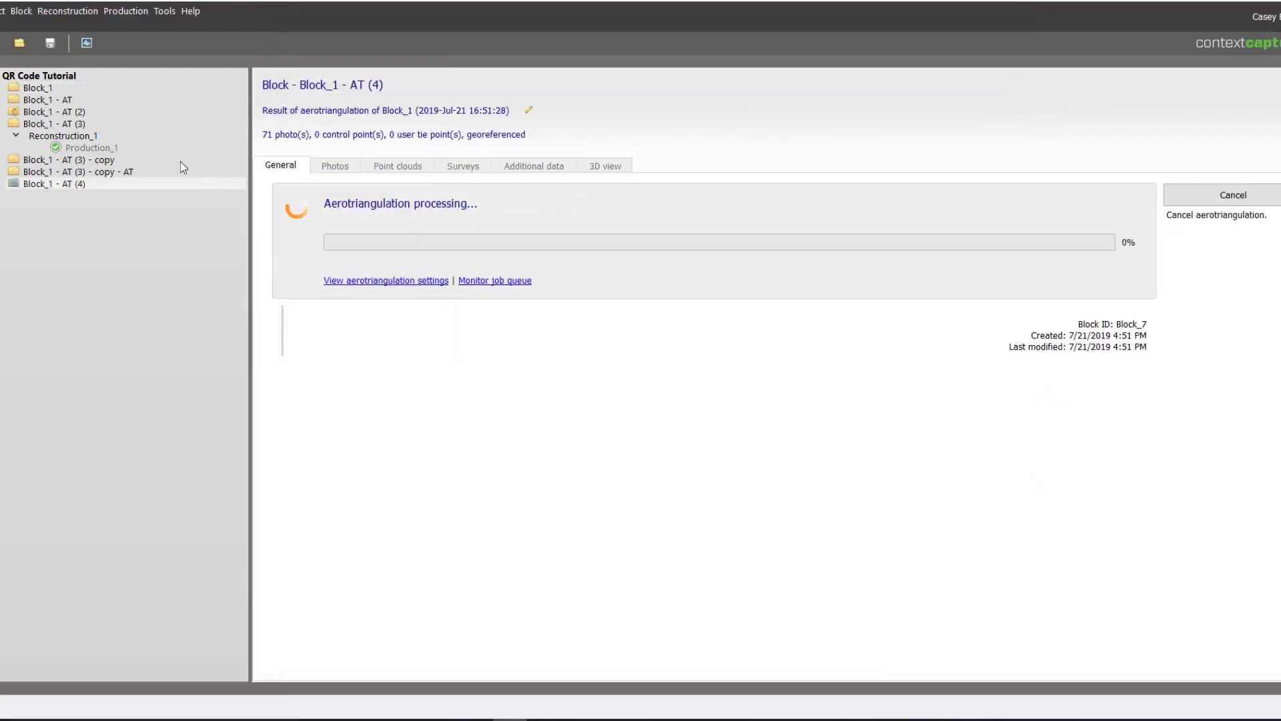
# Step: Inspect the aerotriangulated block Block_1 - AT (3) in 3D, focusing on the target points around the shed
pyautogui.click(84, 126)
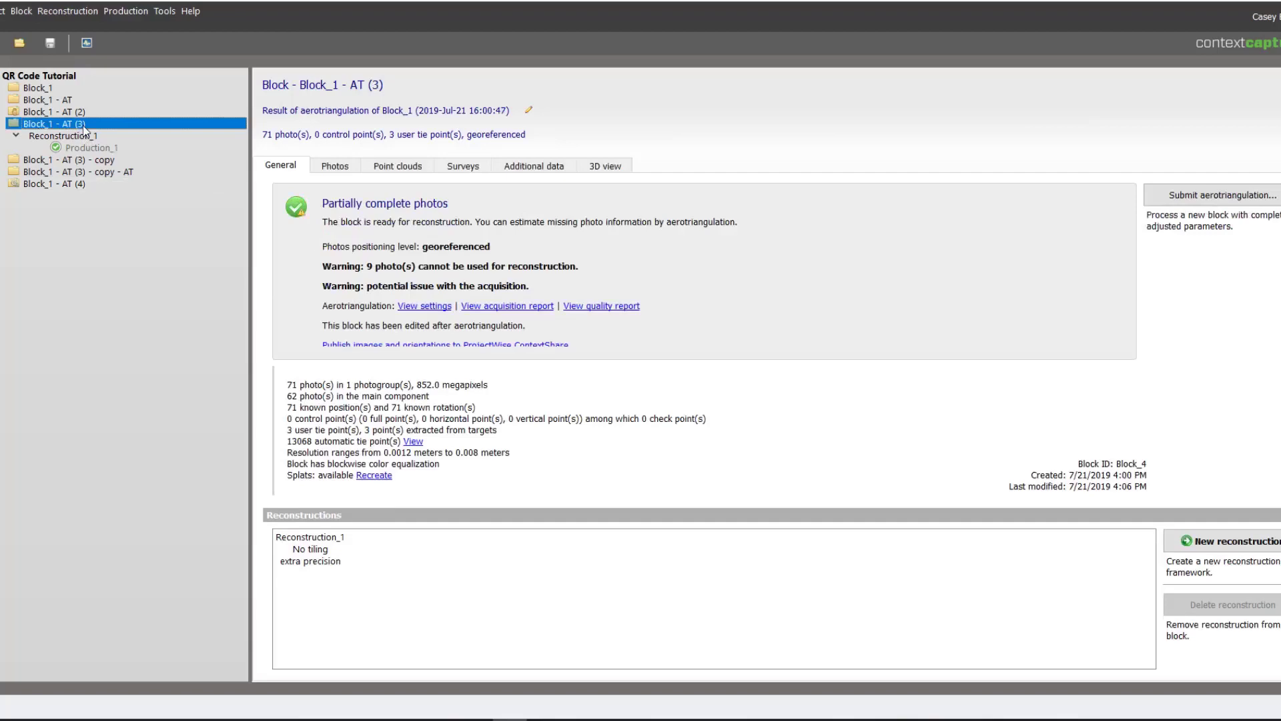
pyautogui.click(609, 166)
pyautogui.scroll(5, 618, 459)
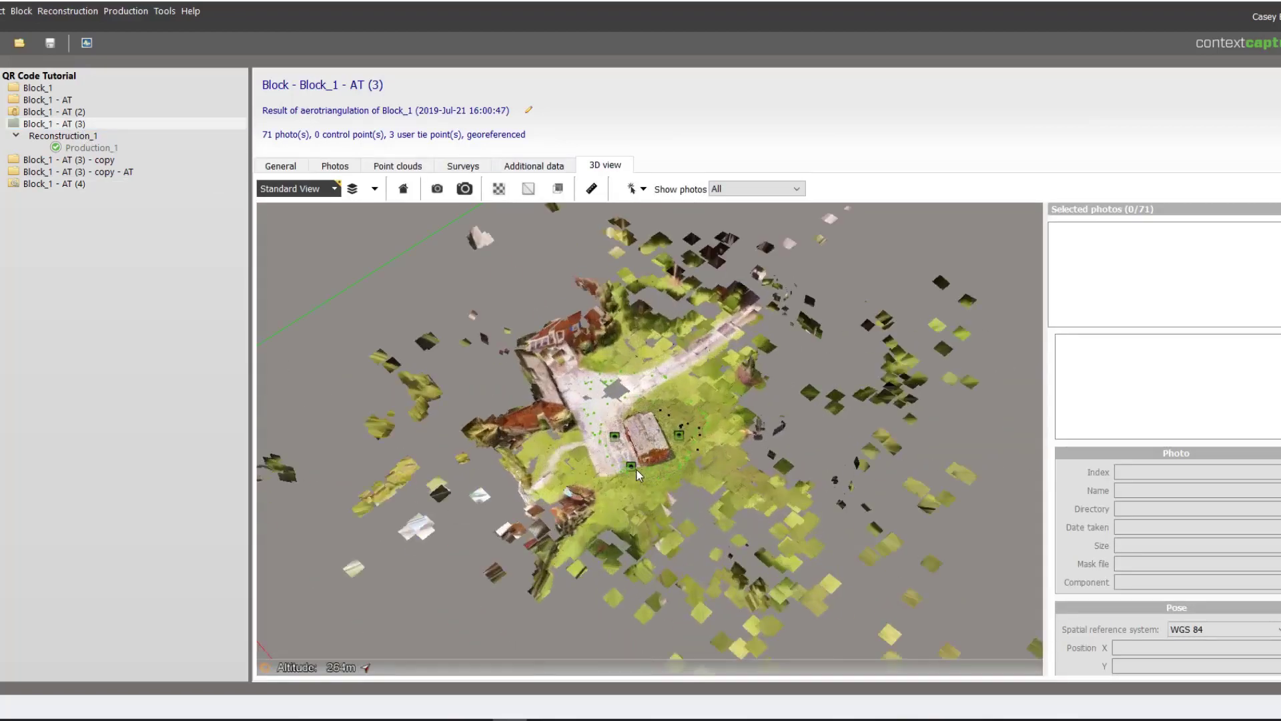
pyautogui.scroll(2, 606, 516)
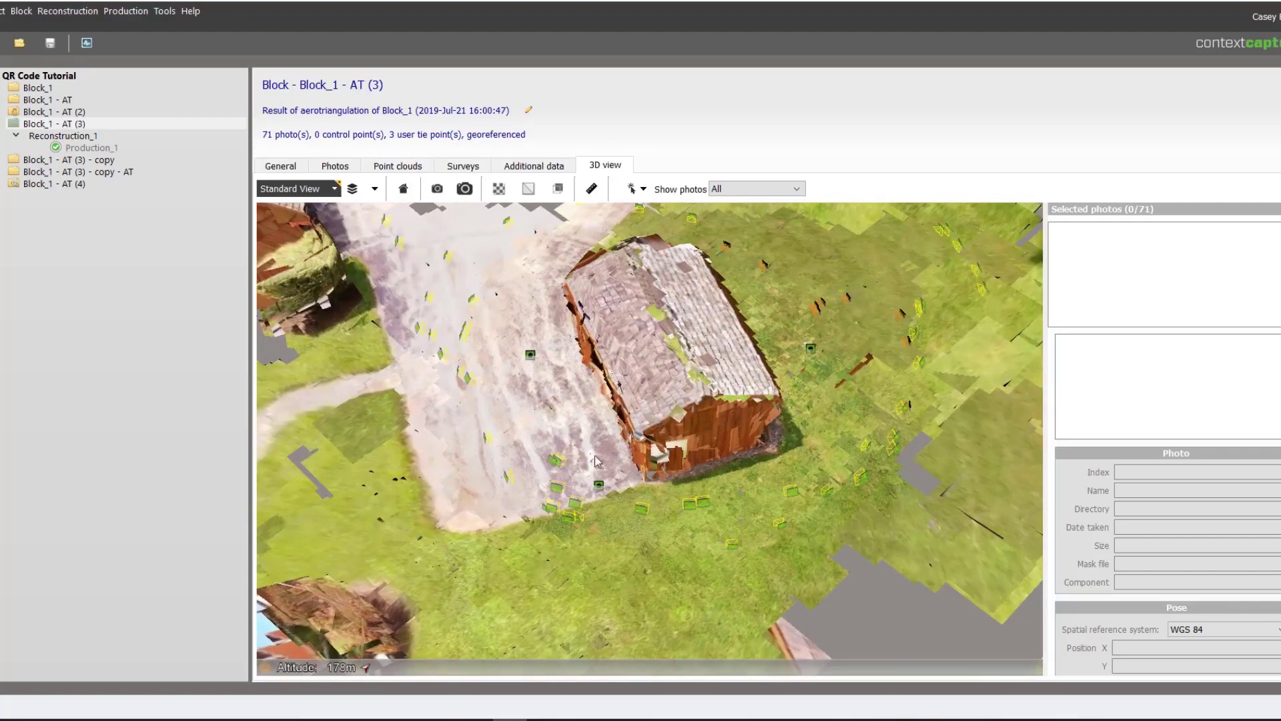
# Step: Review Target #1 among the survey points of Block_1 - AT (3) and check the survey points of its copied blocks
pyautogui.click(476, 166)
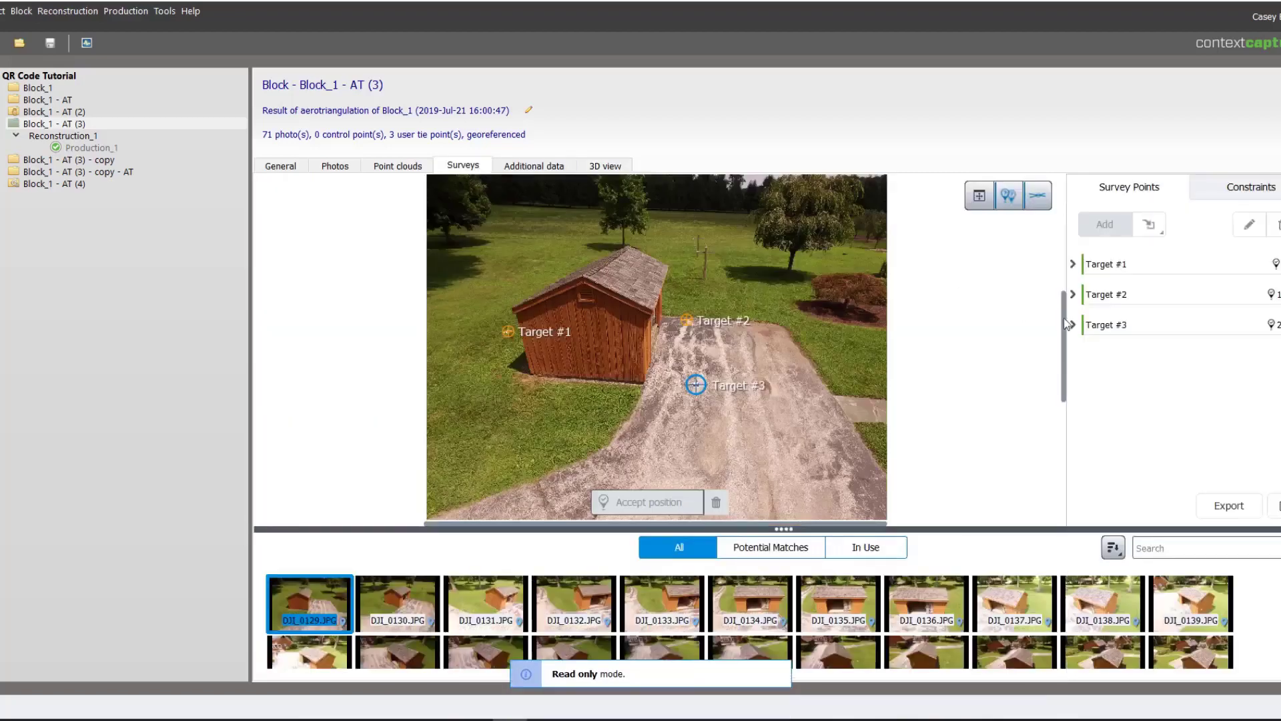
pyautogui.click(1113, 264)
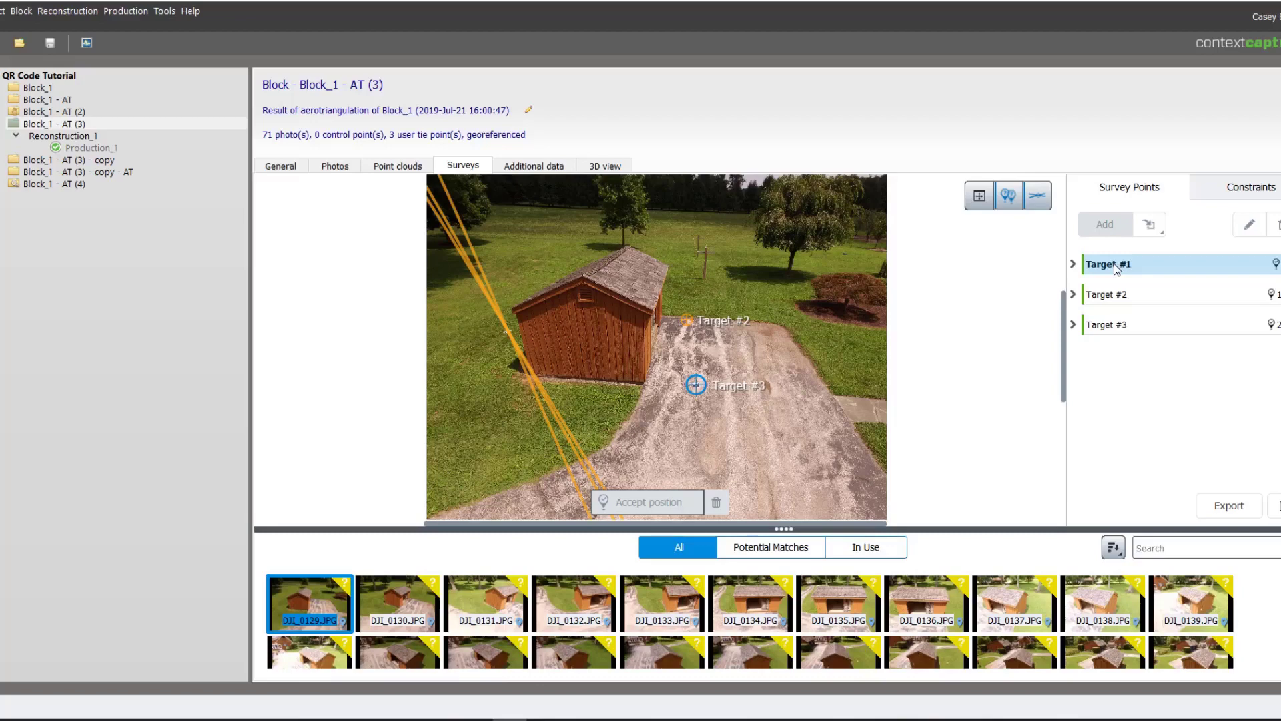
pyautogui.click(89, 173)
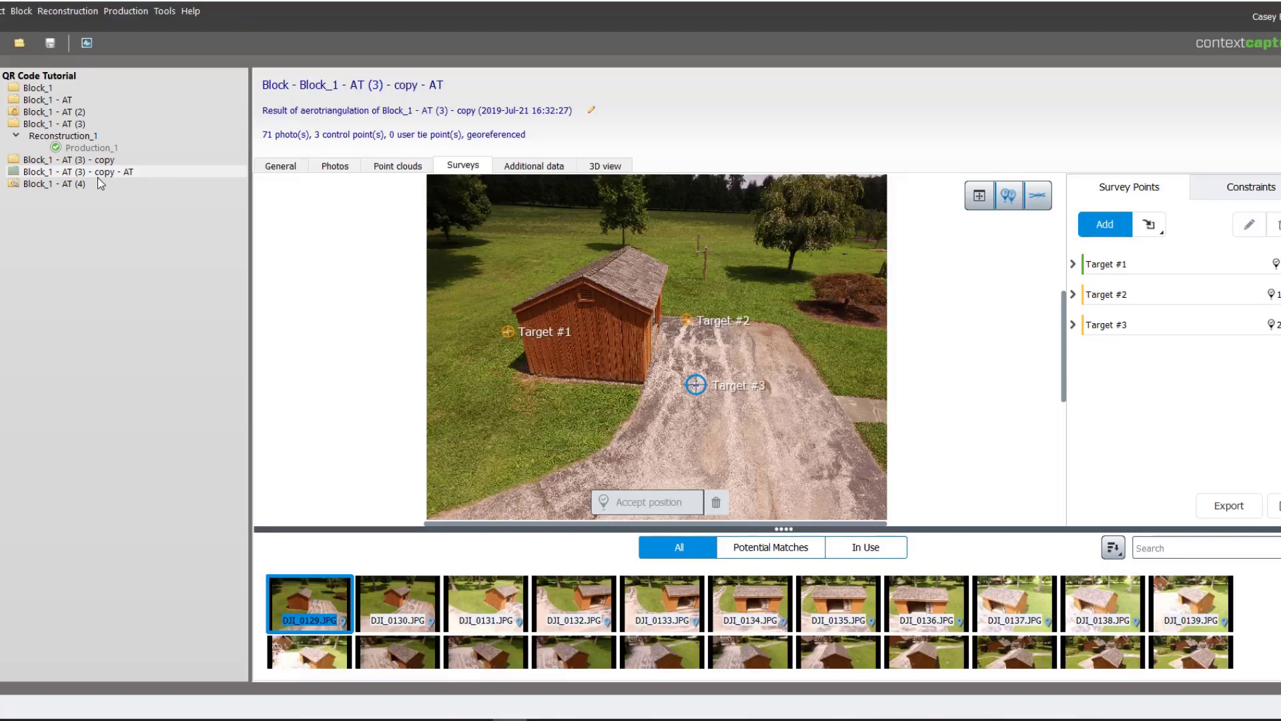
pyautogui.click(73, 160)
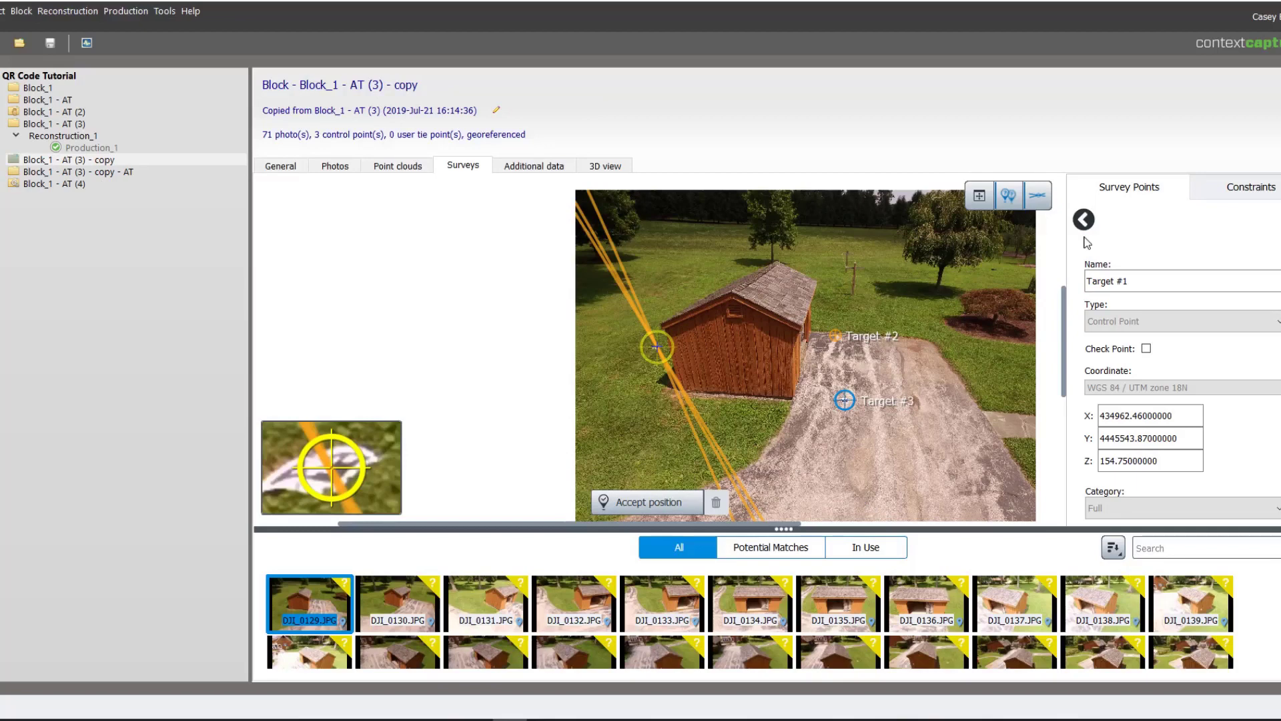
# Step: Clone the block Block_1 - AT (3)
pyautogui.click(67, 124)
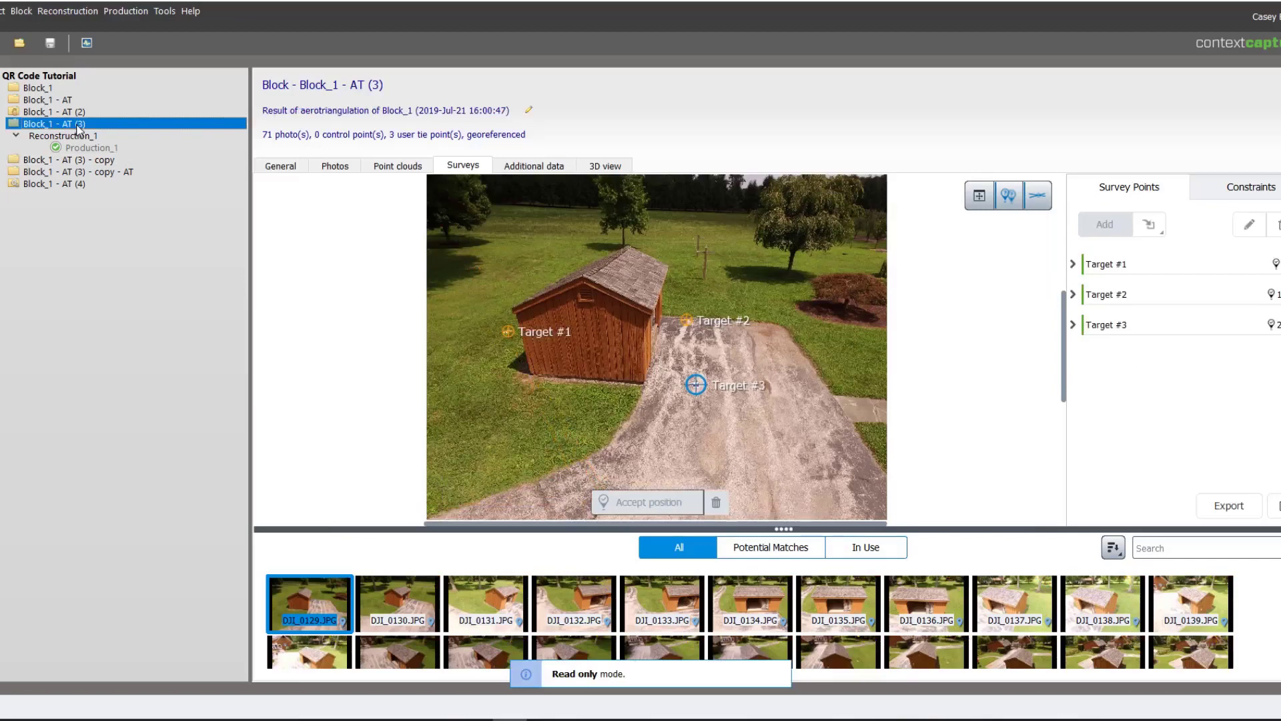
pyautogui.rightClick(75, 124)
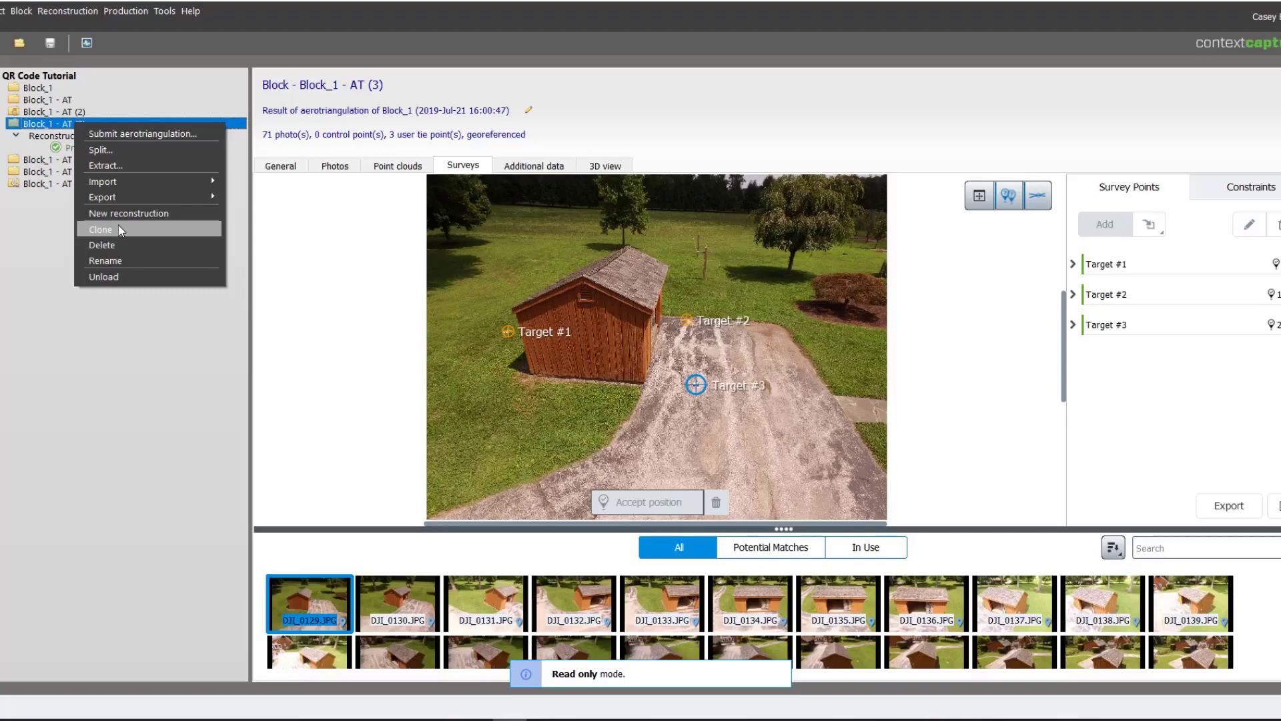
pyautogui.click(118, 229)
# Step: Change Target #1 in the cloned block to a control point and set its X coordinate to 434962.46
pyautogui.click(1121, 262)
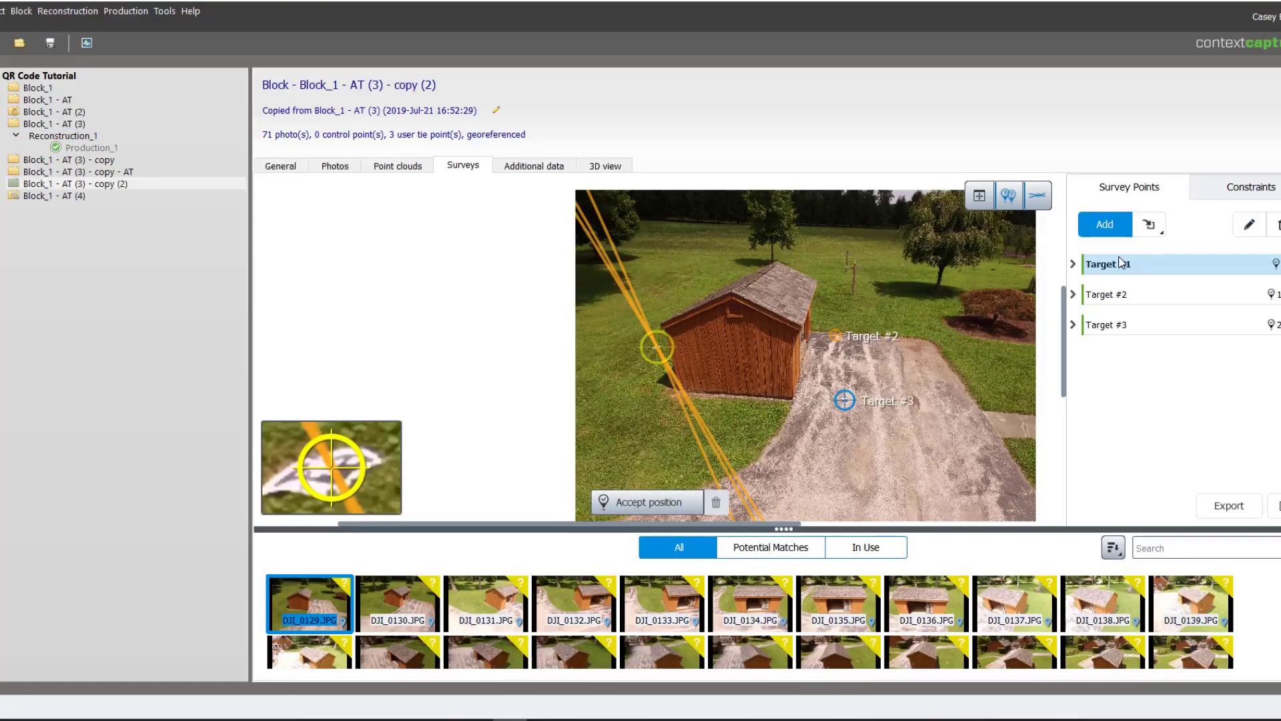
pyautogui.doubleClick(1120, 263)
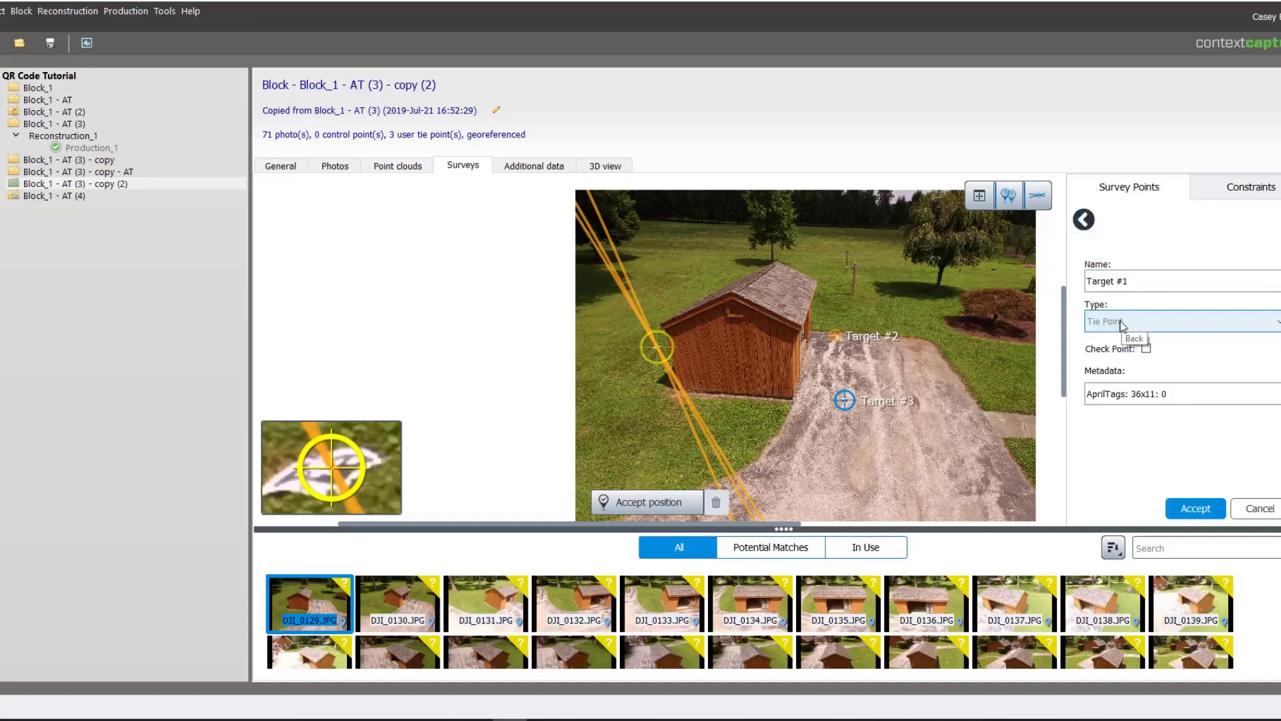
pyautogui.click(1121, 323)
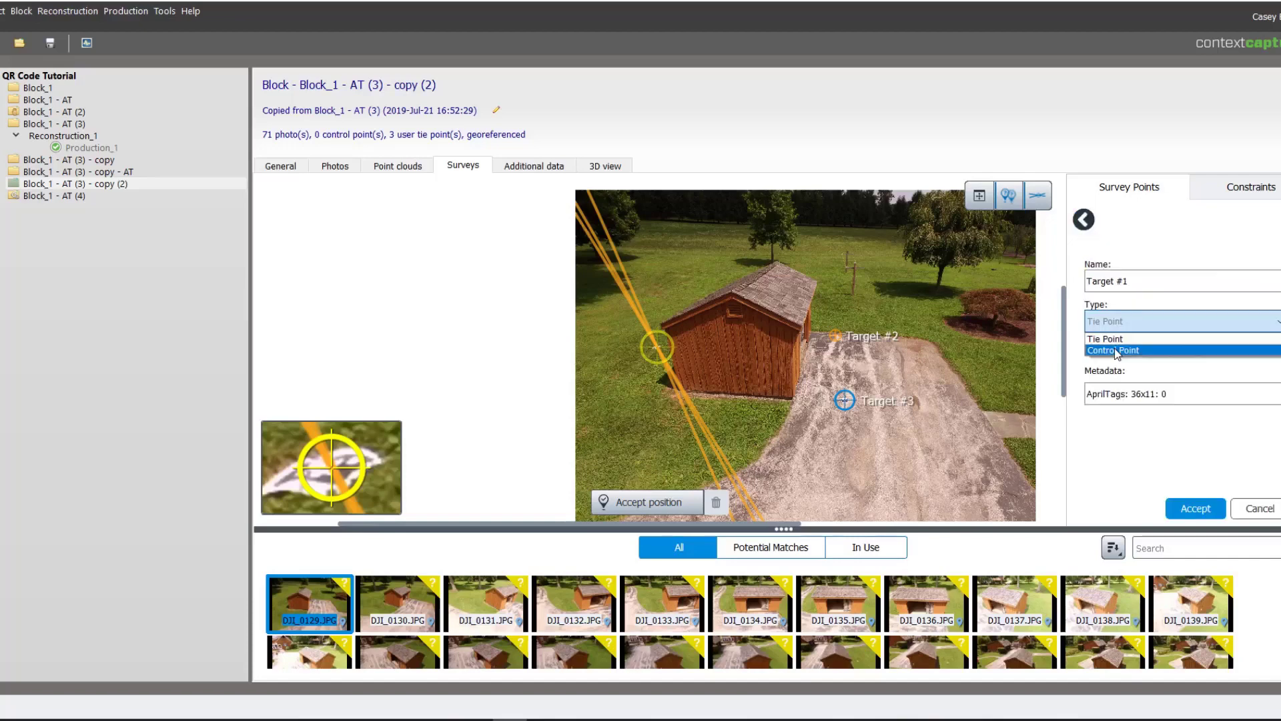
pyautogui.click(1114, 349)
pyautogui.scroll(-1, 1237, 362)
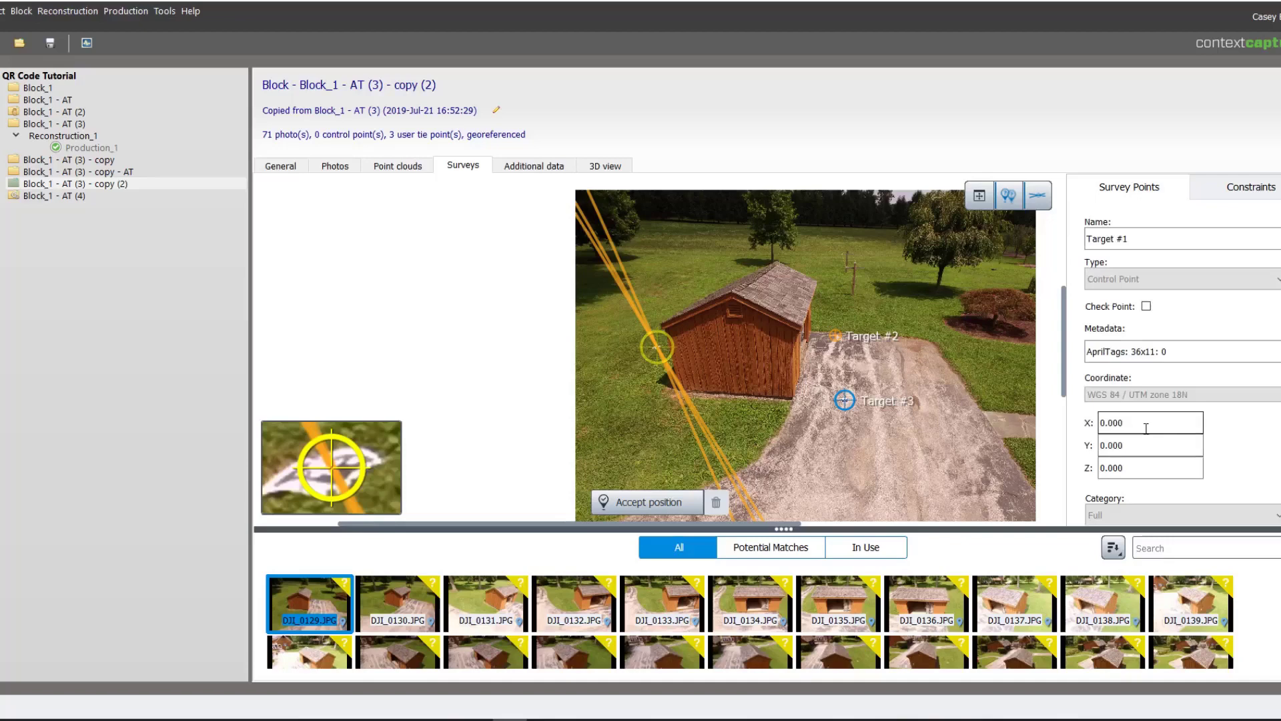
pyautogui.click(1147, 427)
pyautogui.write('434962.46')
pyautogui.moveTo(1158, 446); pyautogui.dragTo(1005, 449)
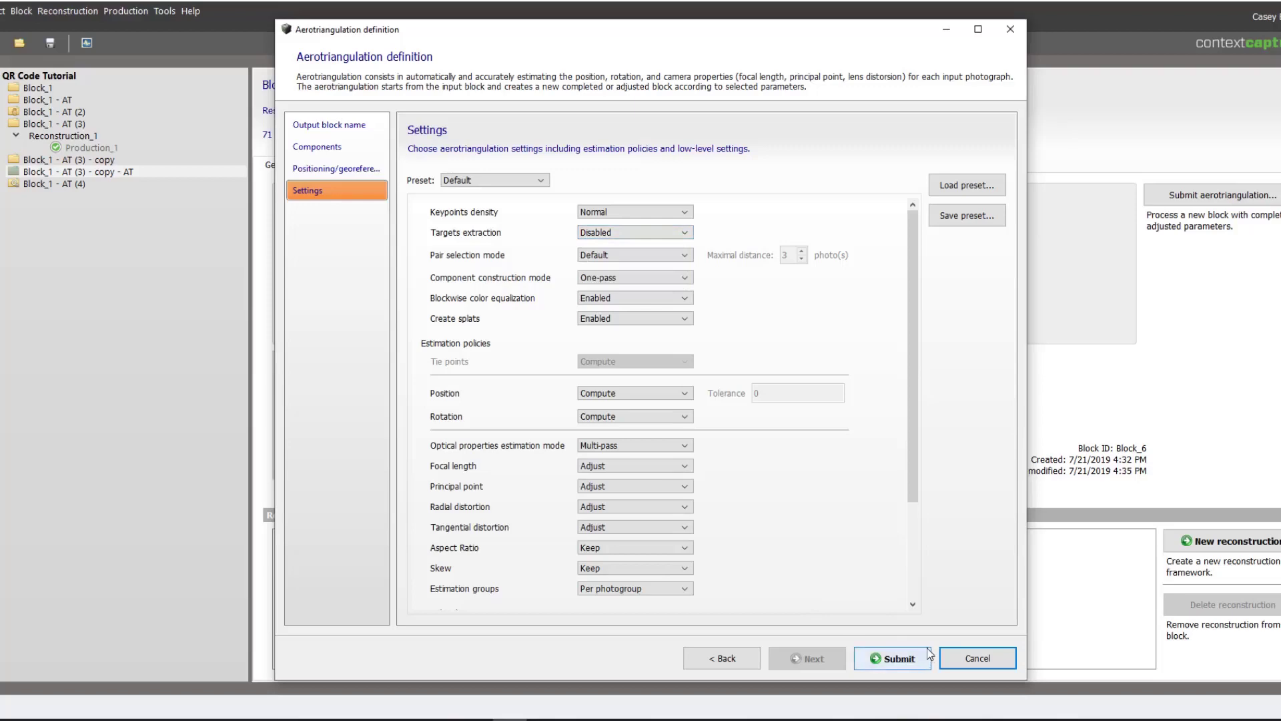
# Step: Submit an aerotriangulation of Block_1 - AT (3) - copy - AT with the Default preset and targets extraction disabled
pyautogui.click(891, 658)
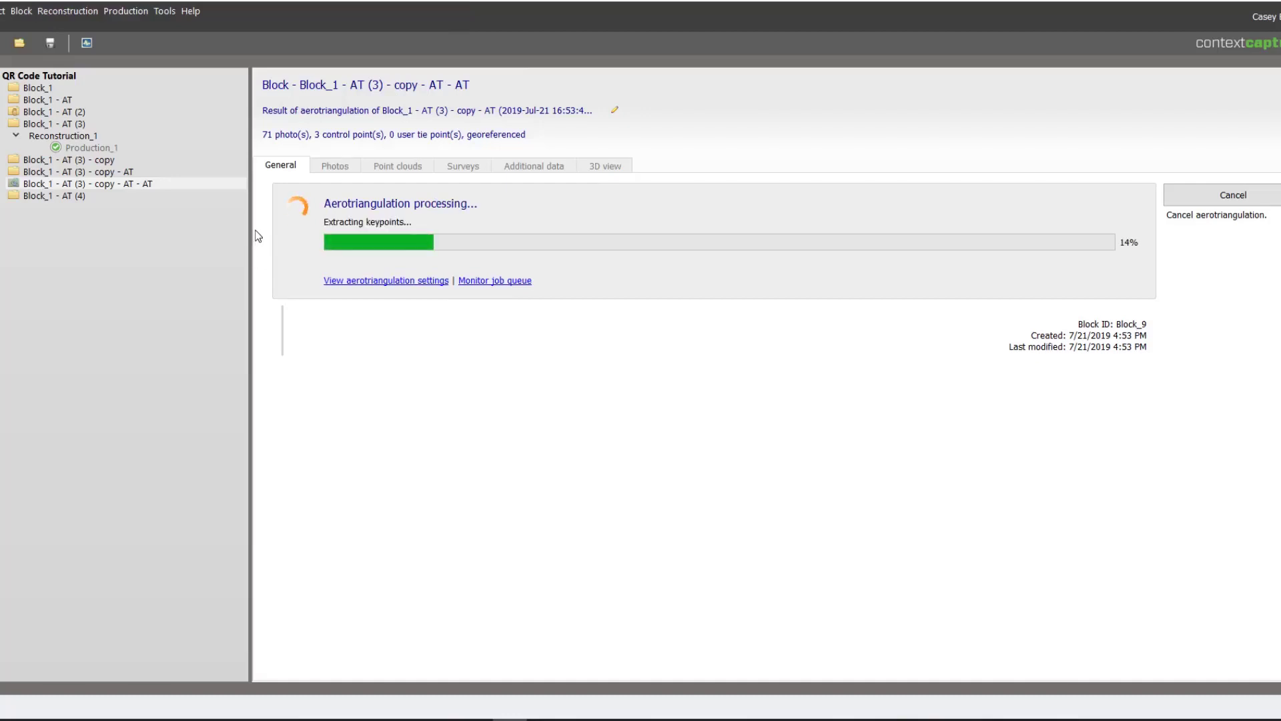
# Step: Measure the coordinates of a point on the driveway near the April tag in the 3D view of Production_1
pyautogui.click(107, 148)
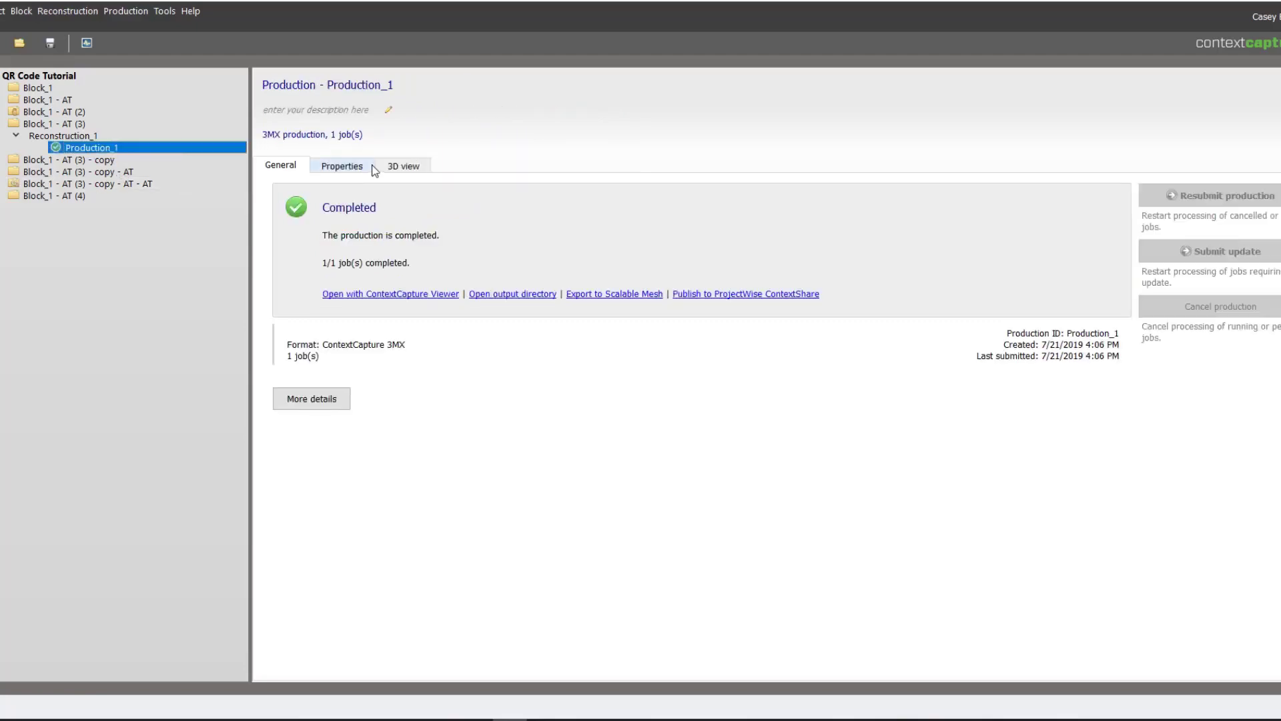
pyautogui.click(405, 166)
pyautogui.scroll(5, 707, 467)
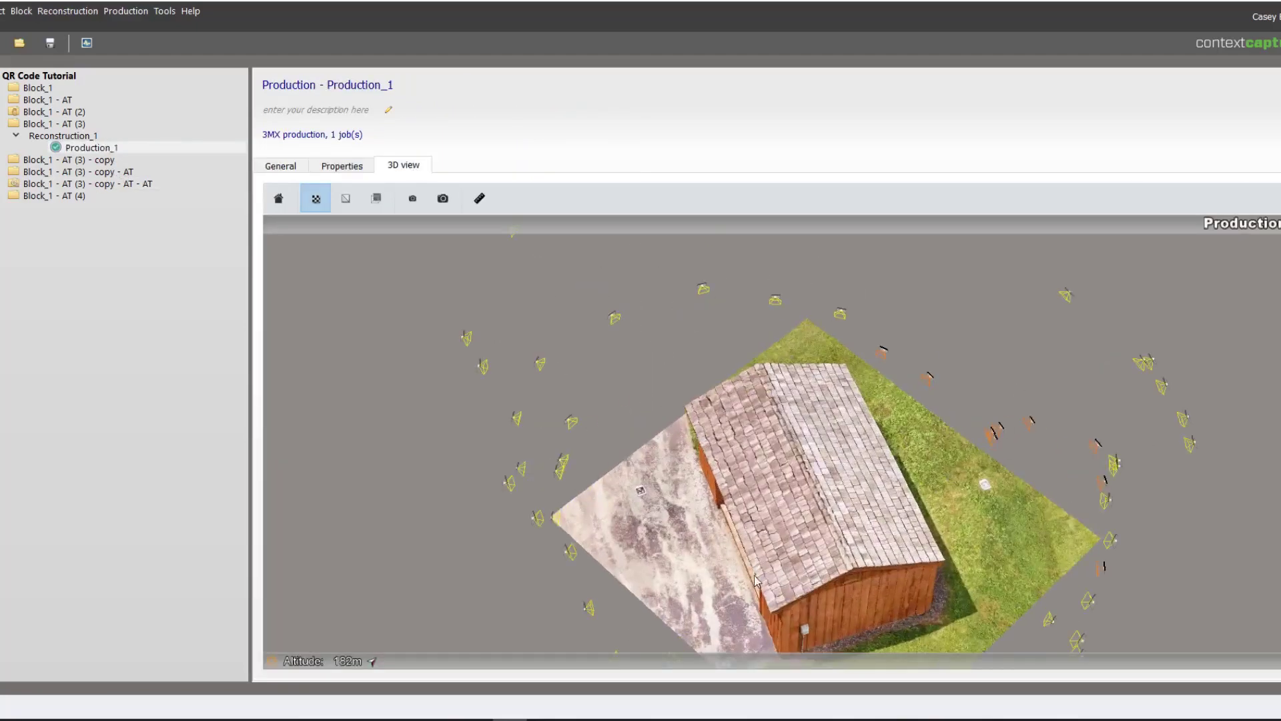
pyautogui.scroll(3, 675, 427)
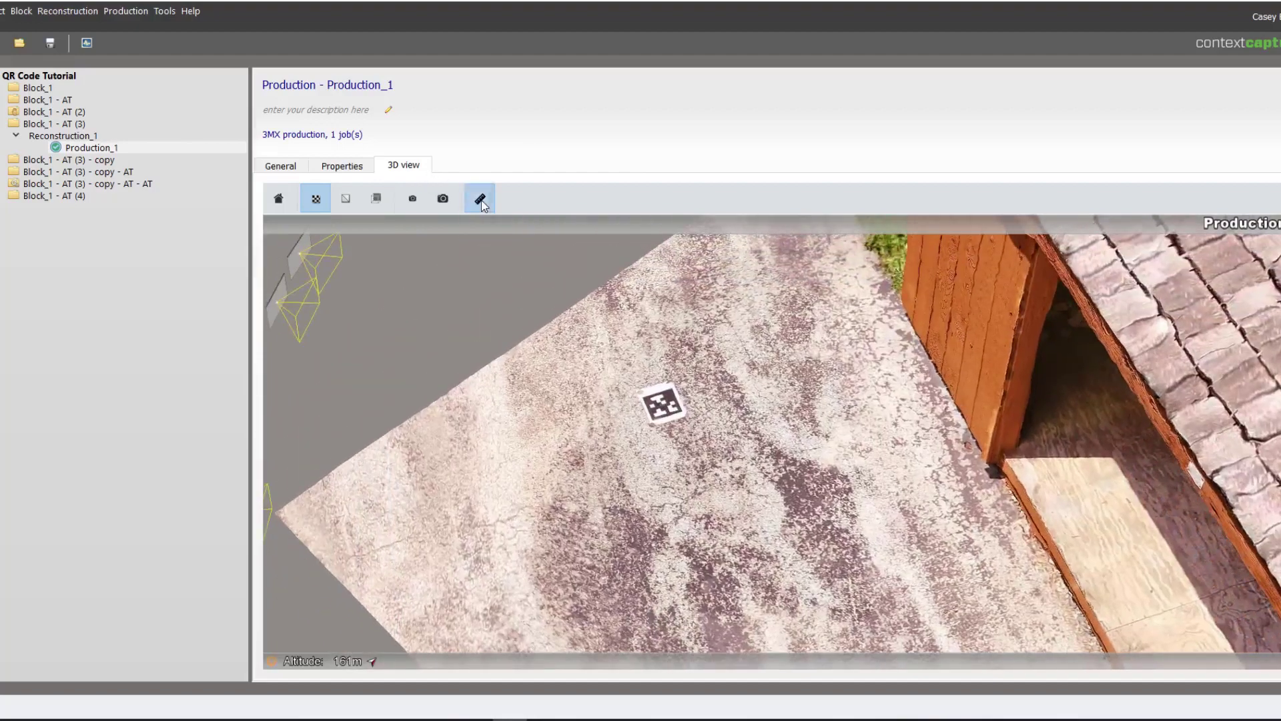
pyautogui.click(480, 199)
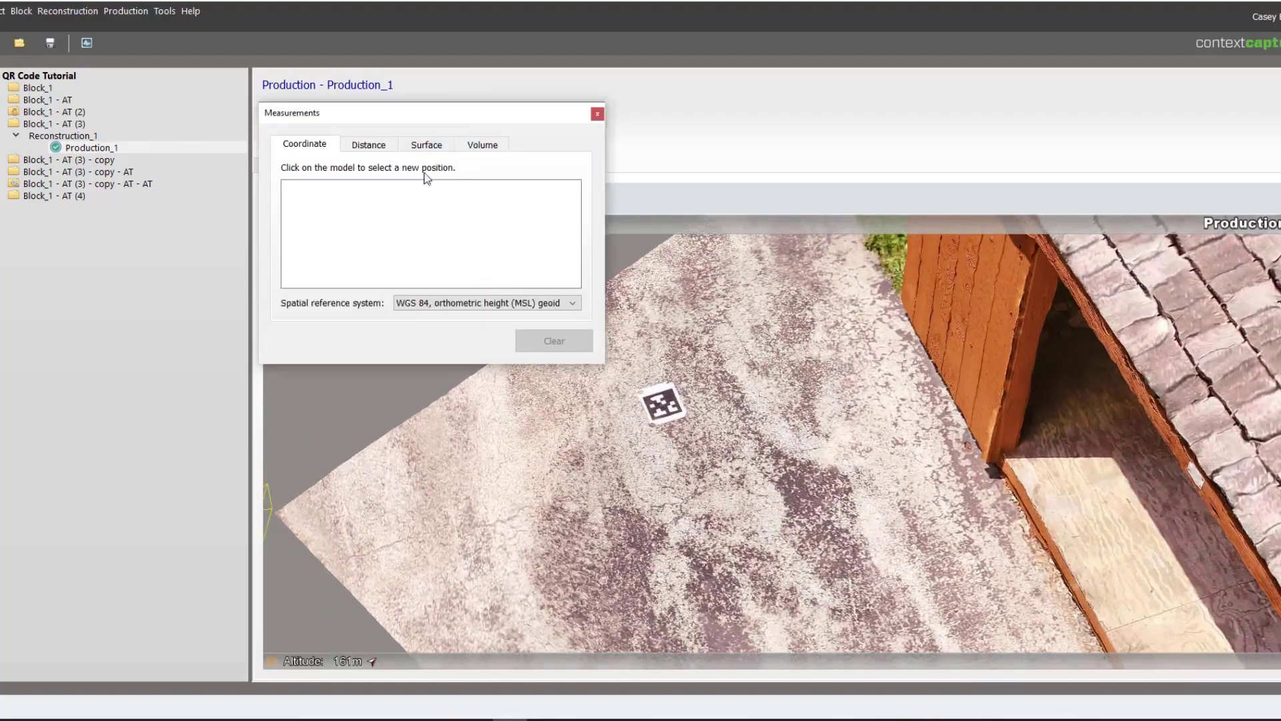
pyautogui.click(750, 539)
# Step: Measure the distance between two points along the driveway beside the shed
pyautogui.moveTo(753, 542); pyautogui.dragTo(878, 570)
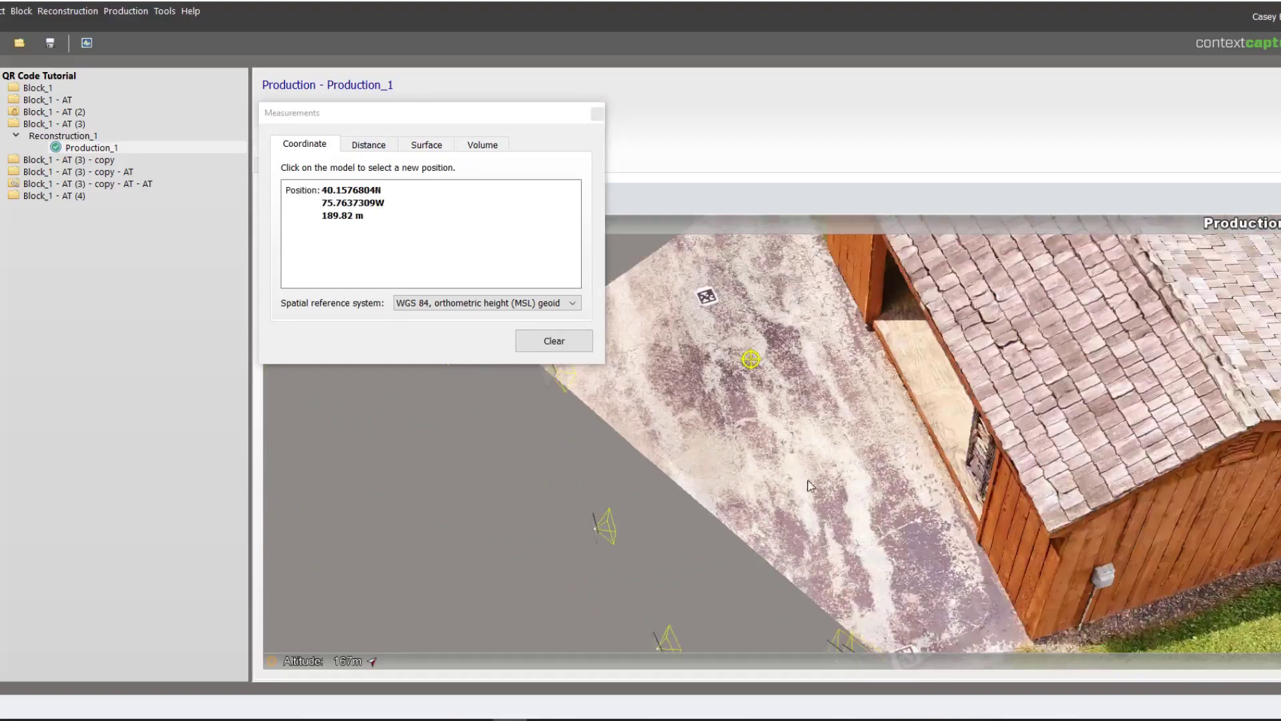
pyautogui.click(369, 144)
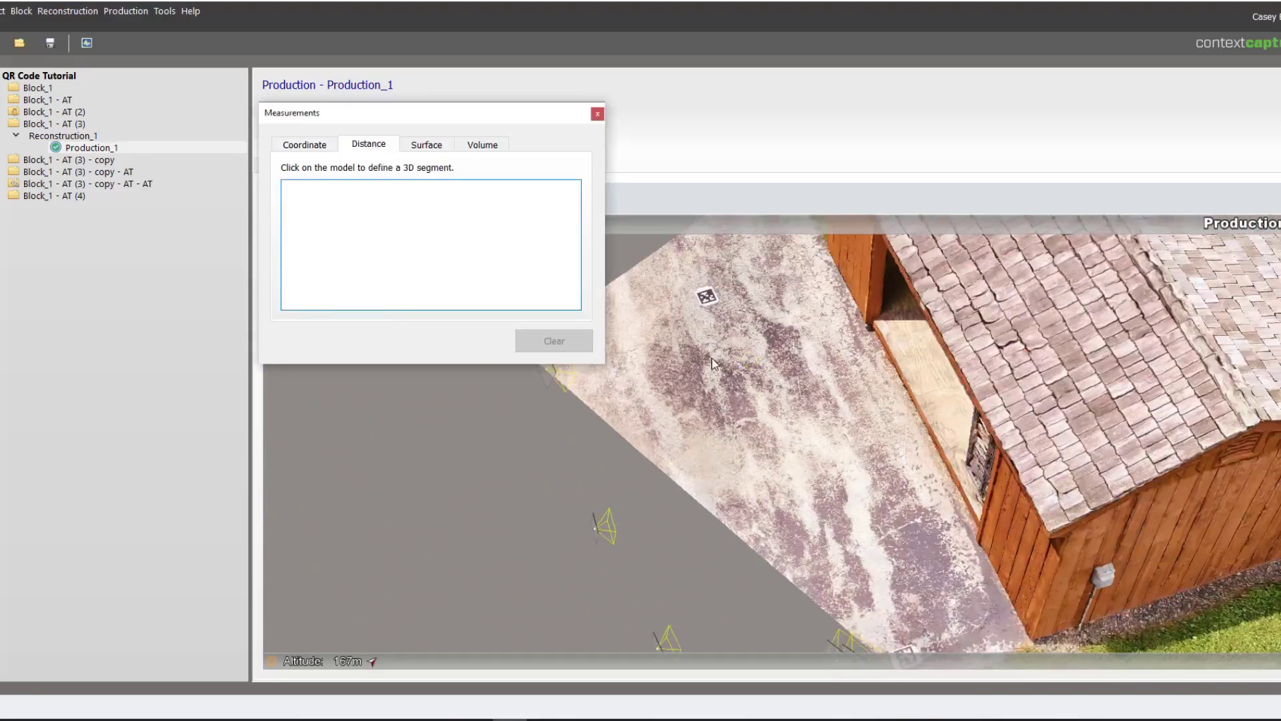
pyautogui.click(713, 333)
pyautogui.click(873, 590)
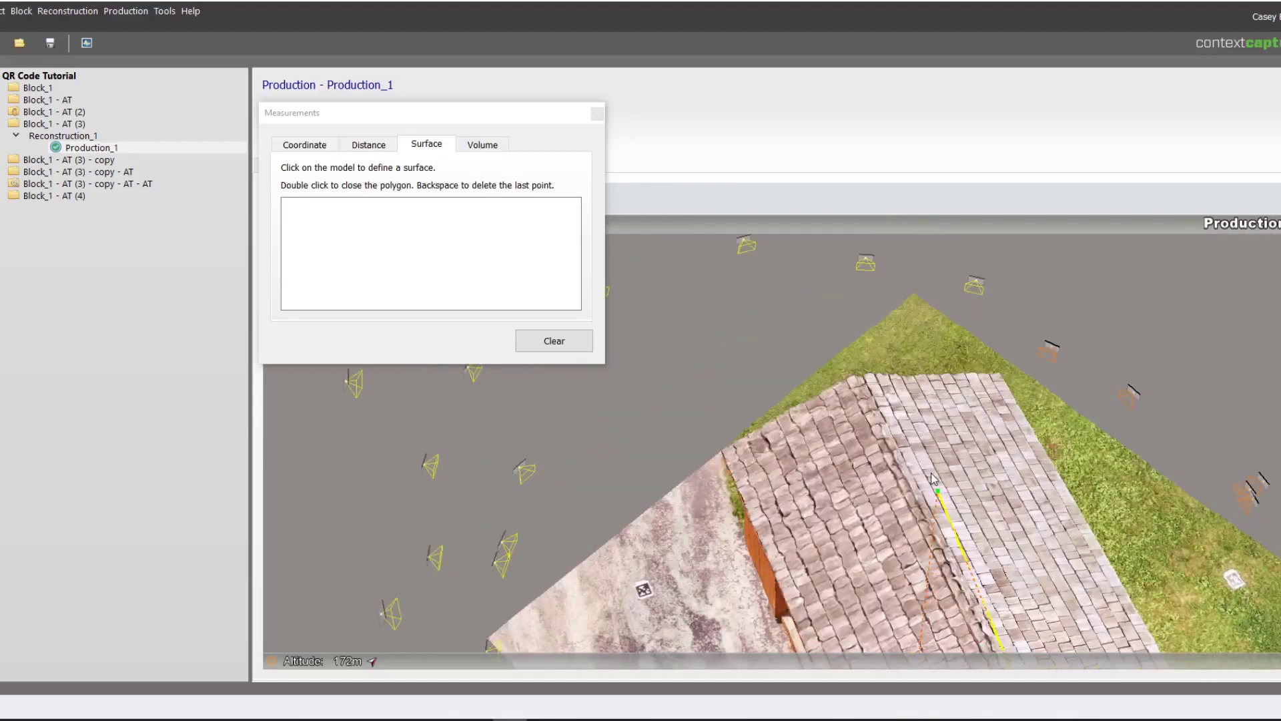
# Step: Measure the surface of the shed's roof slope facing the driveway by outlining it with a closed polygon
pyautogui.click(856, 379)
pyautogui.click(725, 456)
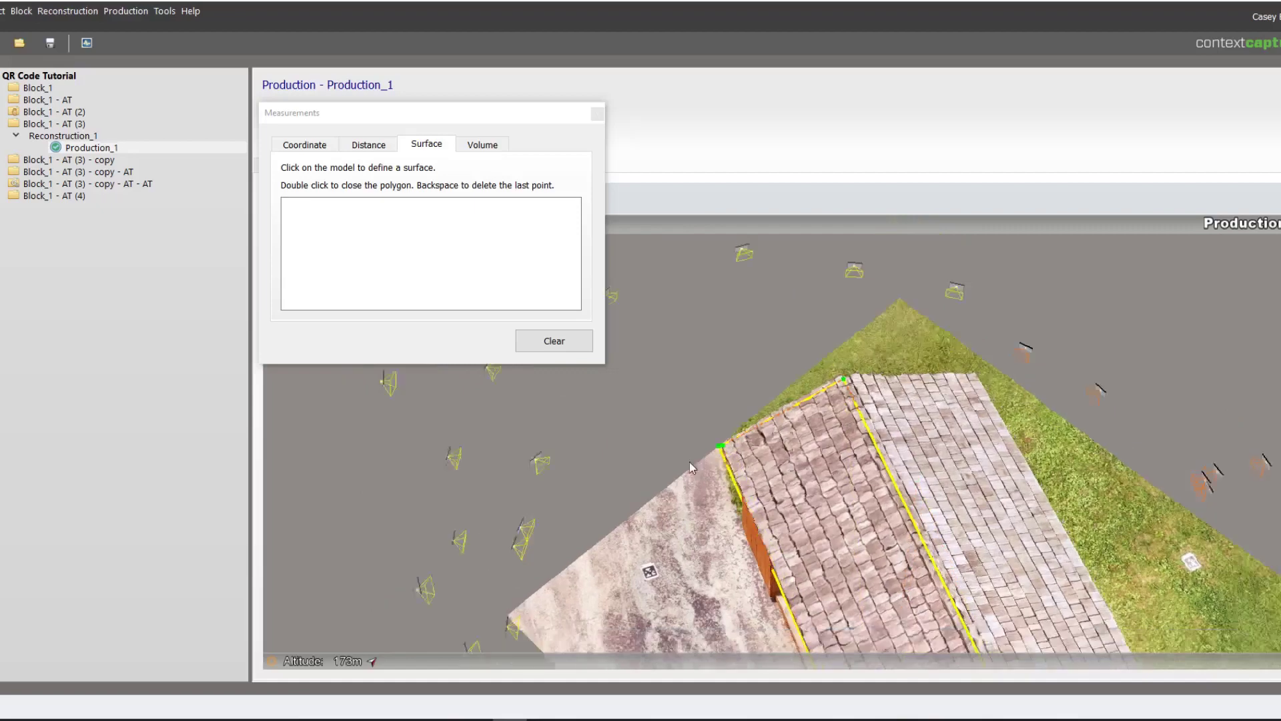
pyautogui.click(788, 348)
pyautogui.doubleClick(792, 355)
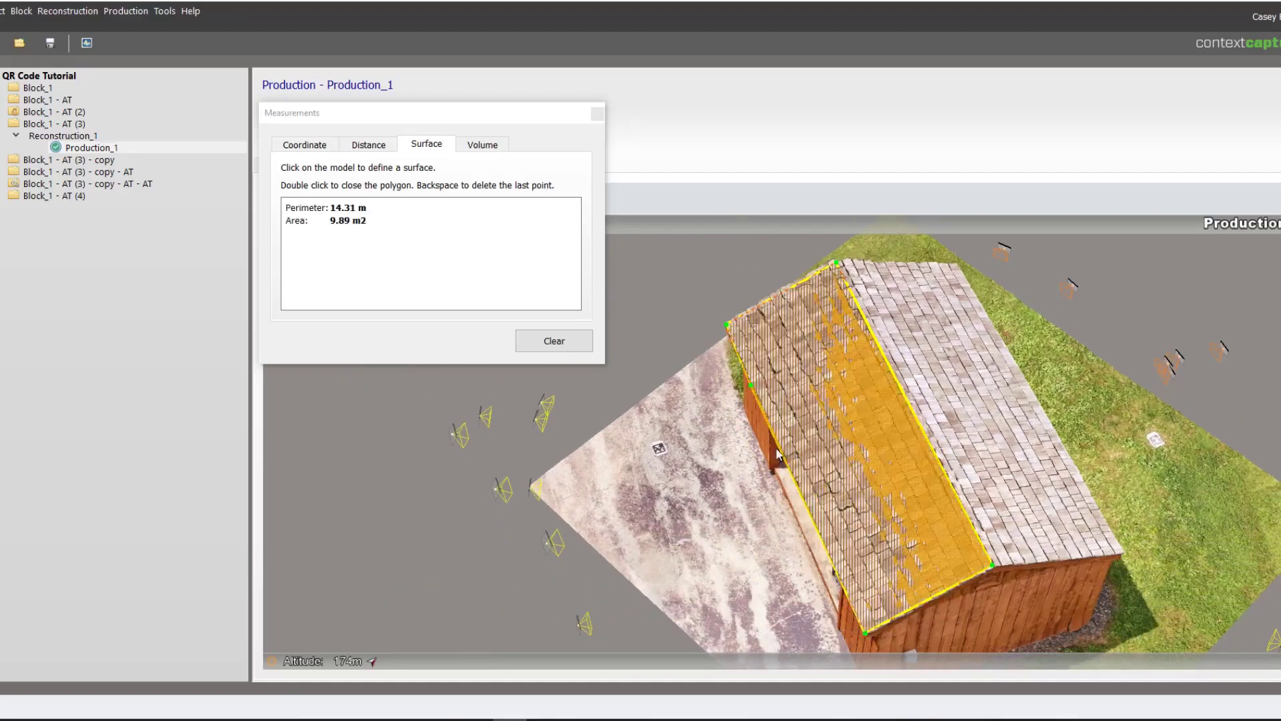
pyautogui.moveTo(777, 454); pyautogui.dragTo(654, 408, button='right')
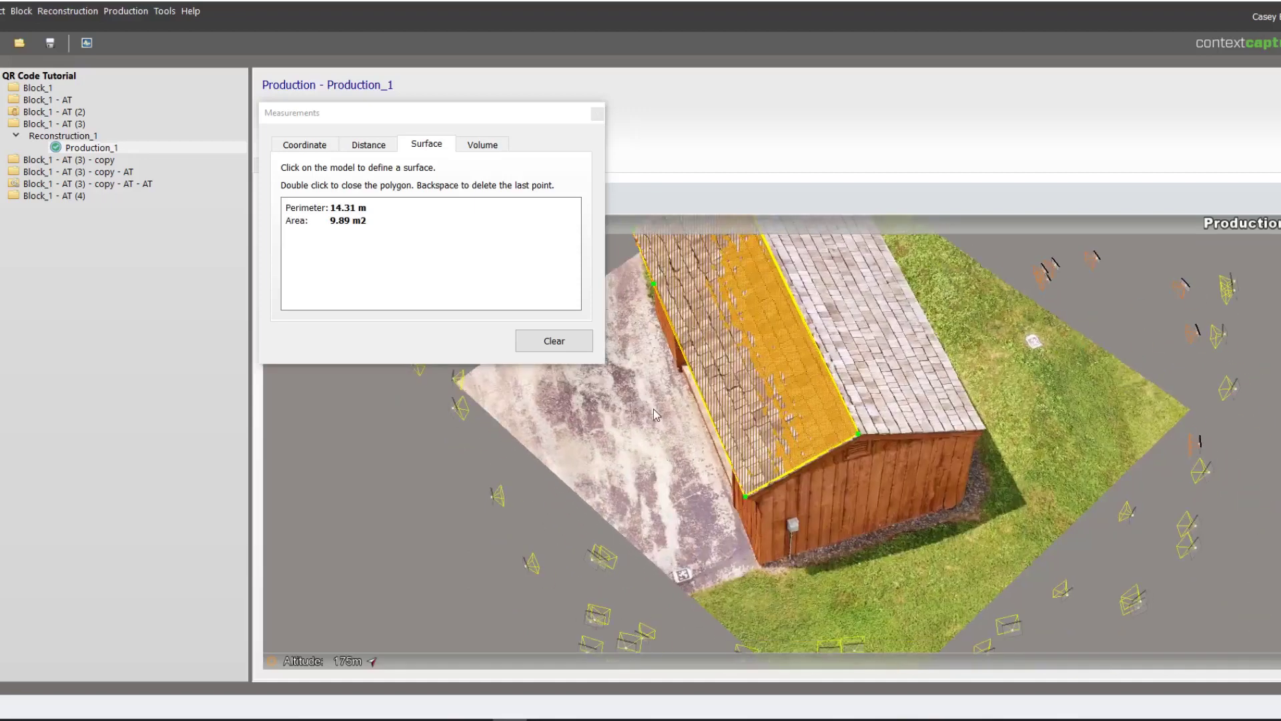